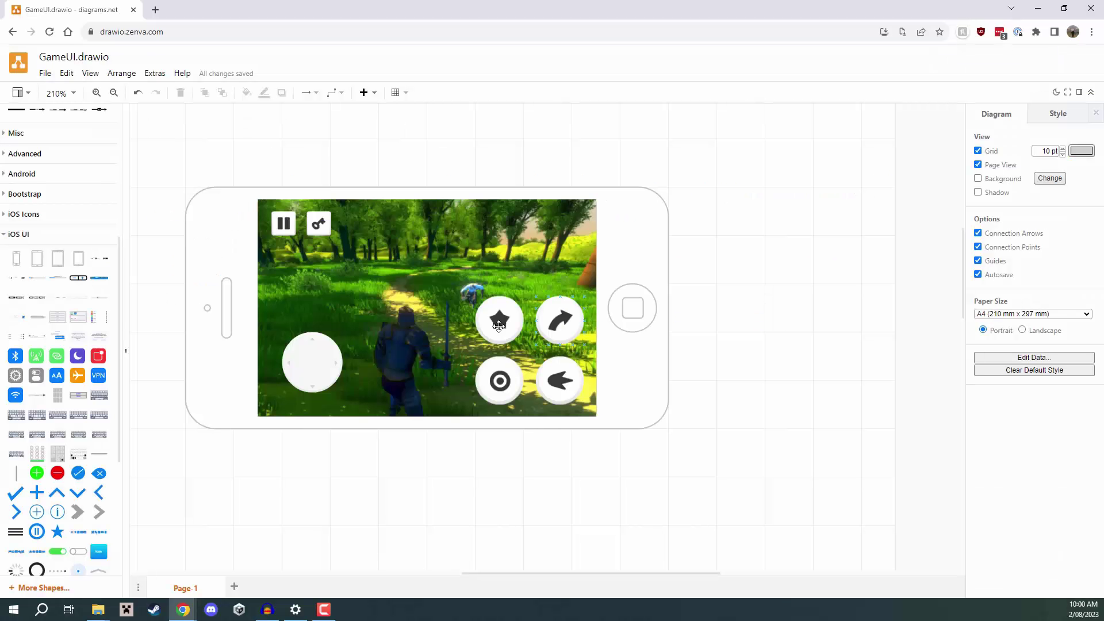
scroll(840, 288, left, 3)
click(618, 282)
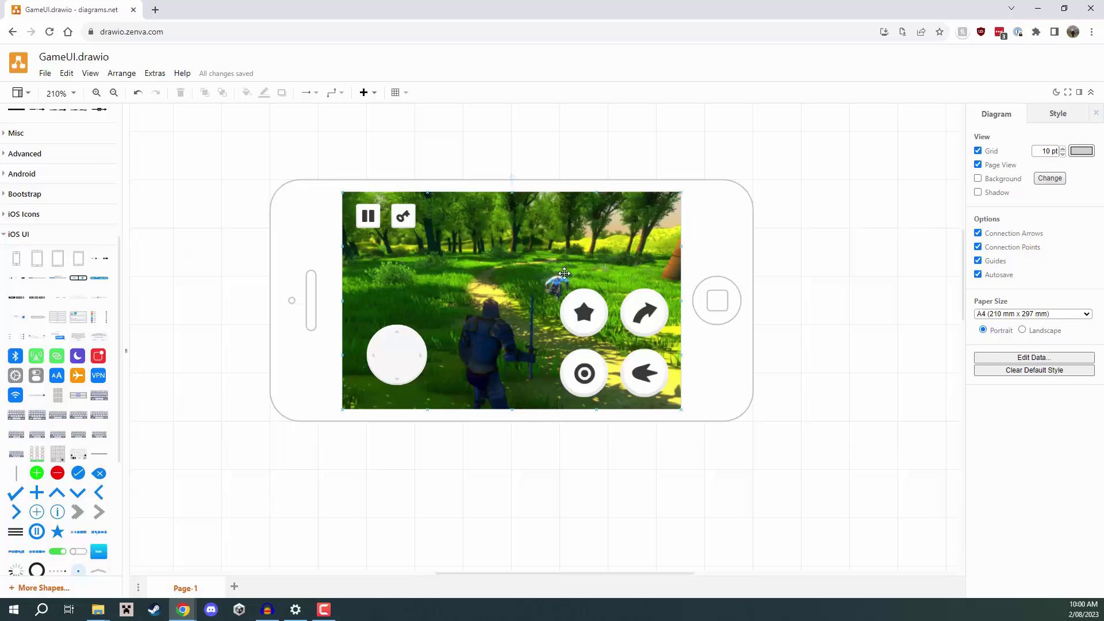
click(374, 367)
drag(381, 360, 419, 360)
key(ctrl+z)
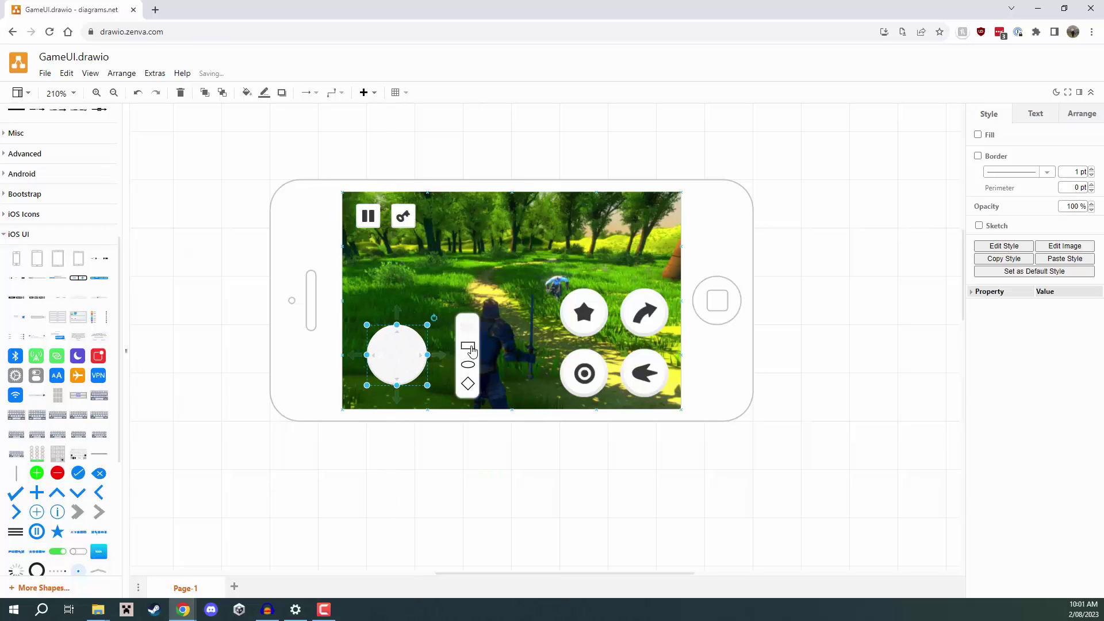
Examine the joystick and the four equally sized round action buttons on the phone mockup one by one.
click(523, 289)
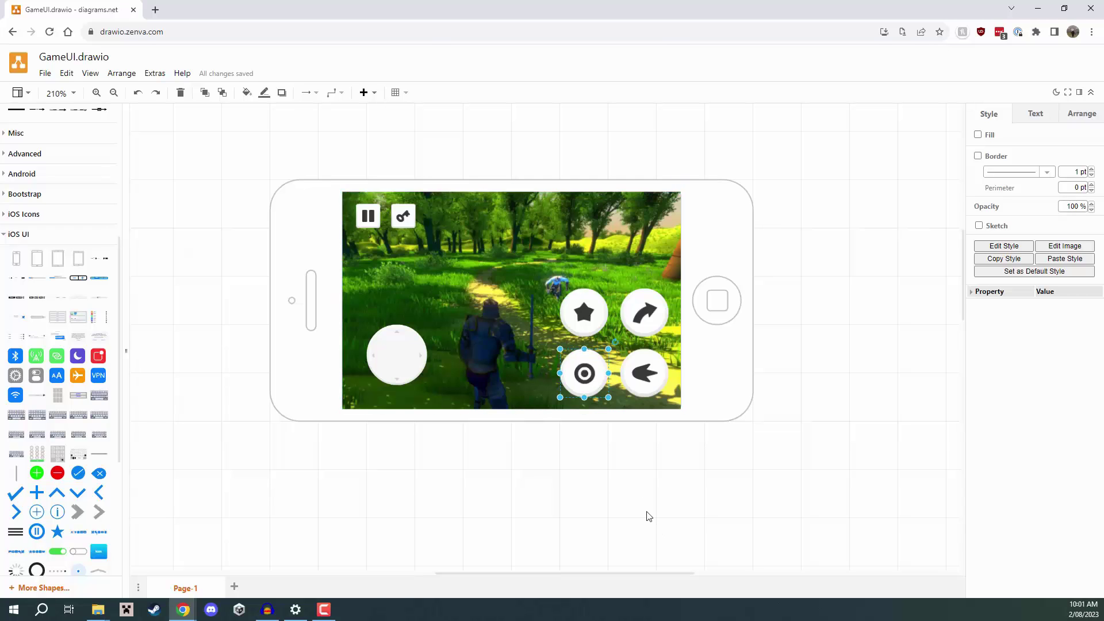
click(628, 479)
click(643, 379)
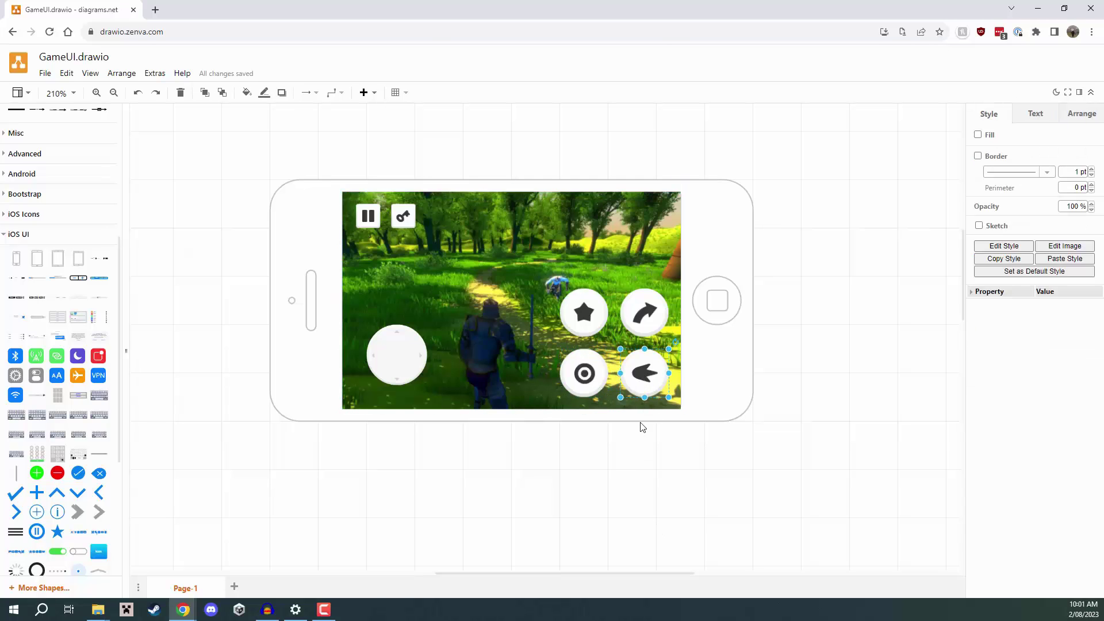
click(650, 440)
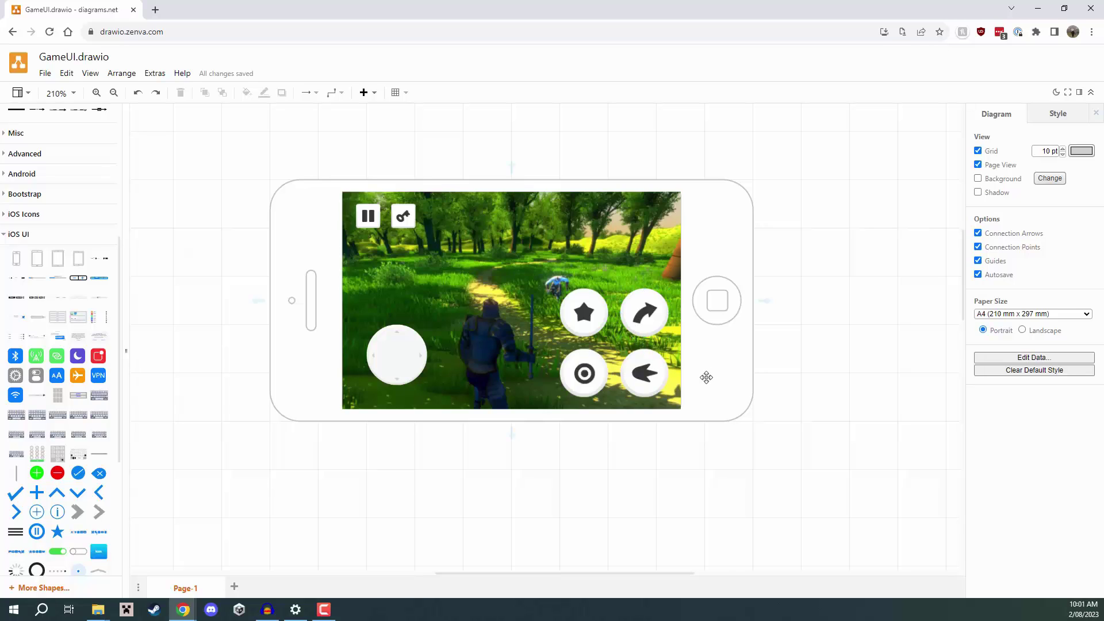
click(381, 344)
click(381, 343)
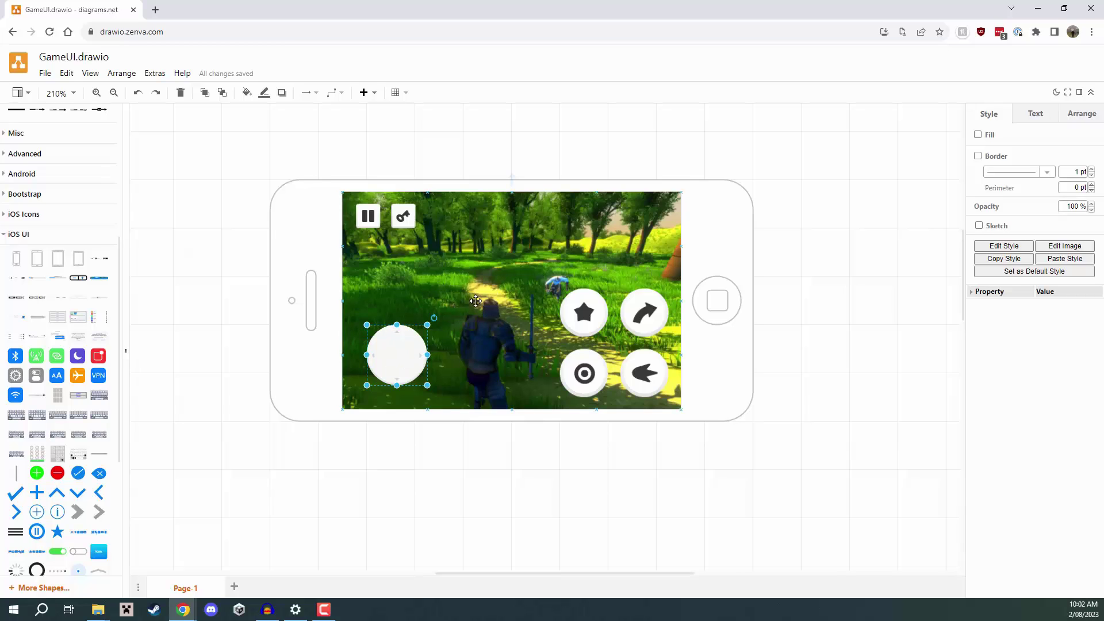
click(583, 324)
click(646, 317)
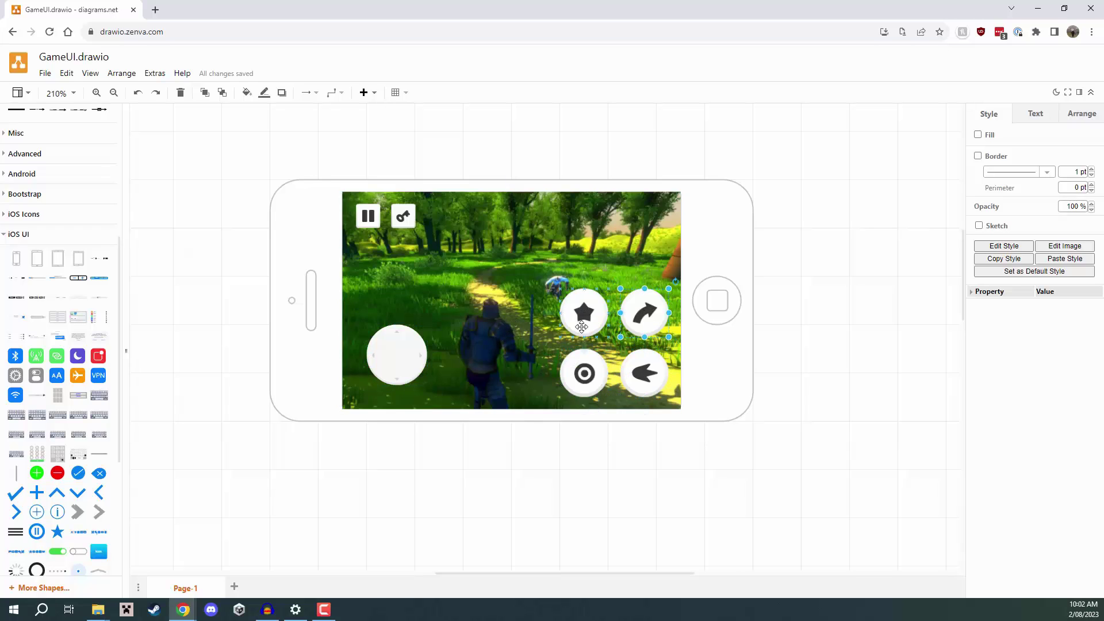
click(655, 377)
click(643, 309)
click(641, 384)
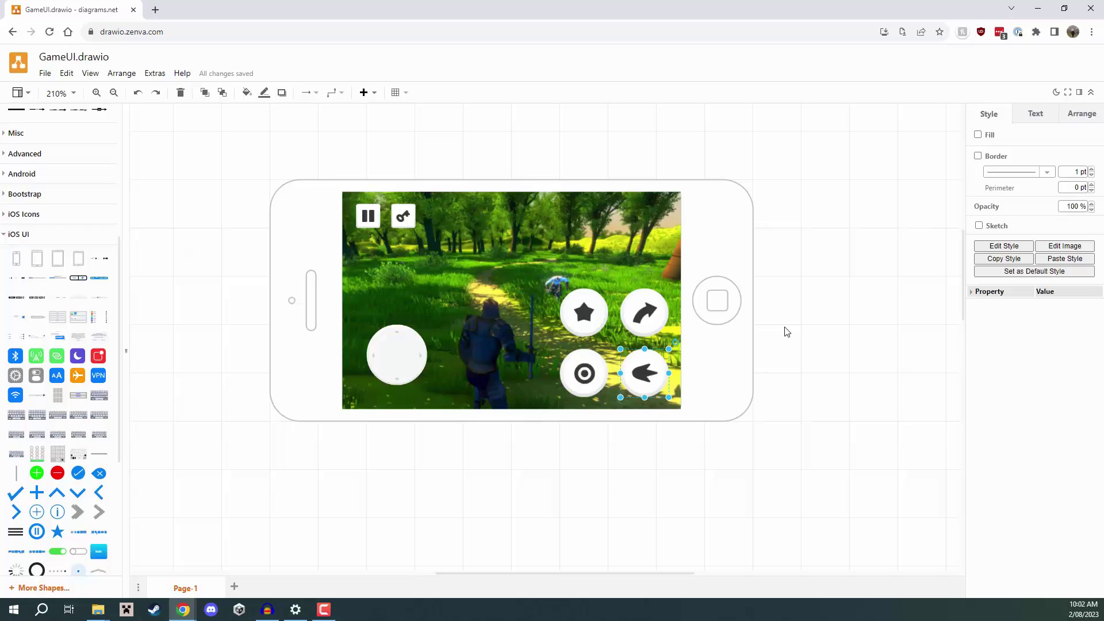
click(650, 303)
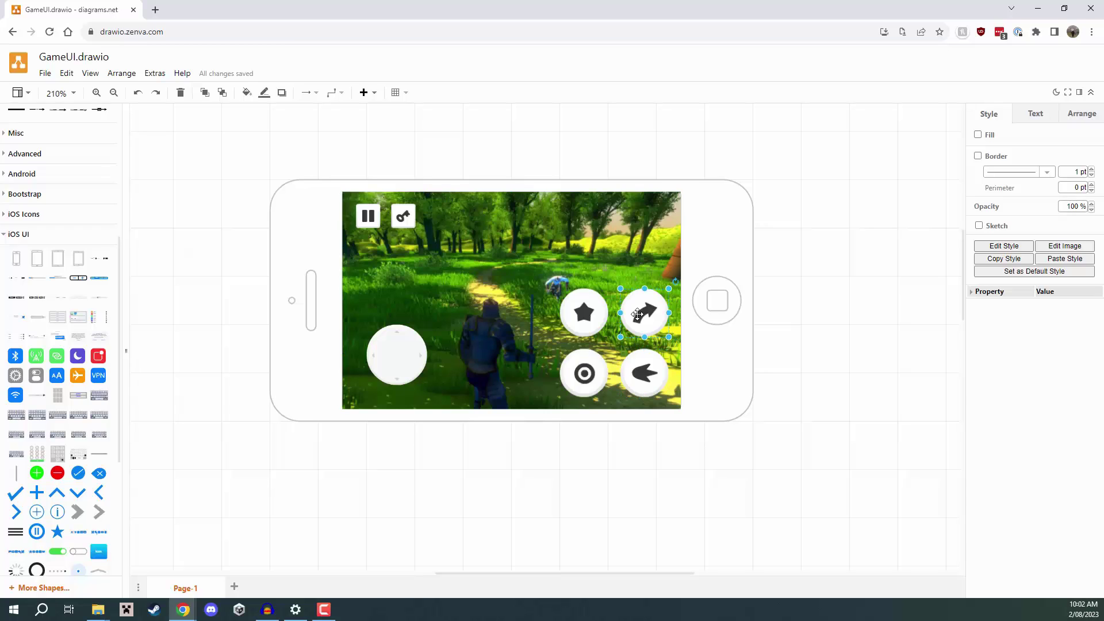
click(645, 373)
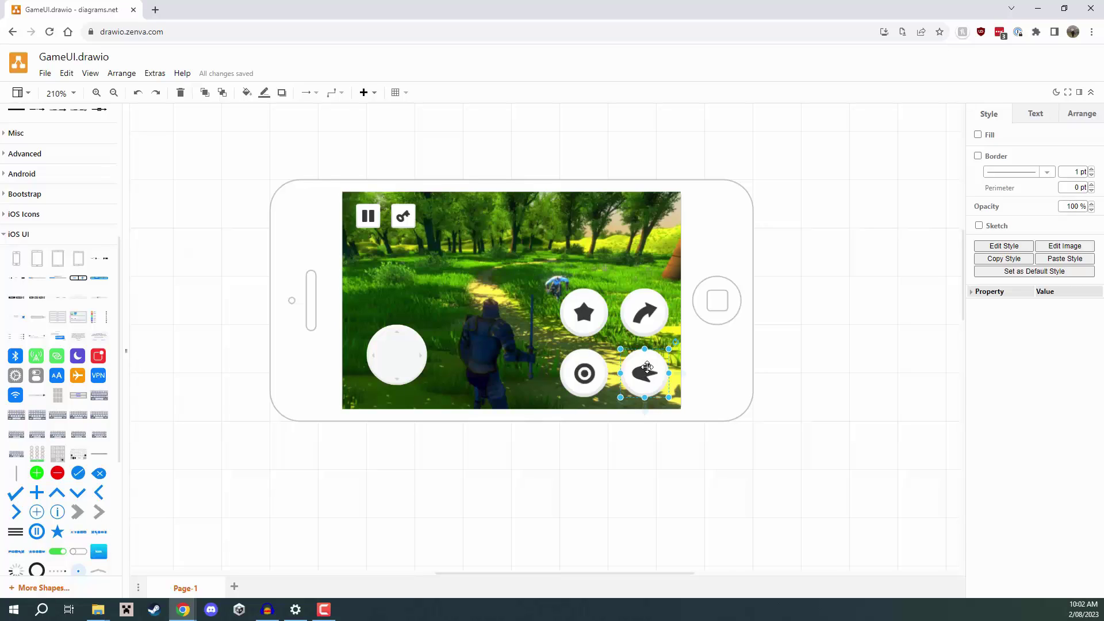
Enlarge the lower-right claw-shaped action button to the joystick's size, keeping its bottom-right corner in place.
scroll(674, 353, up, 1)
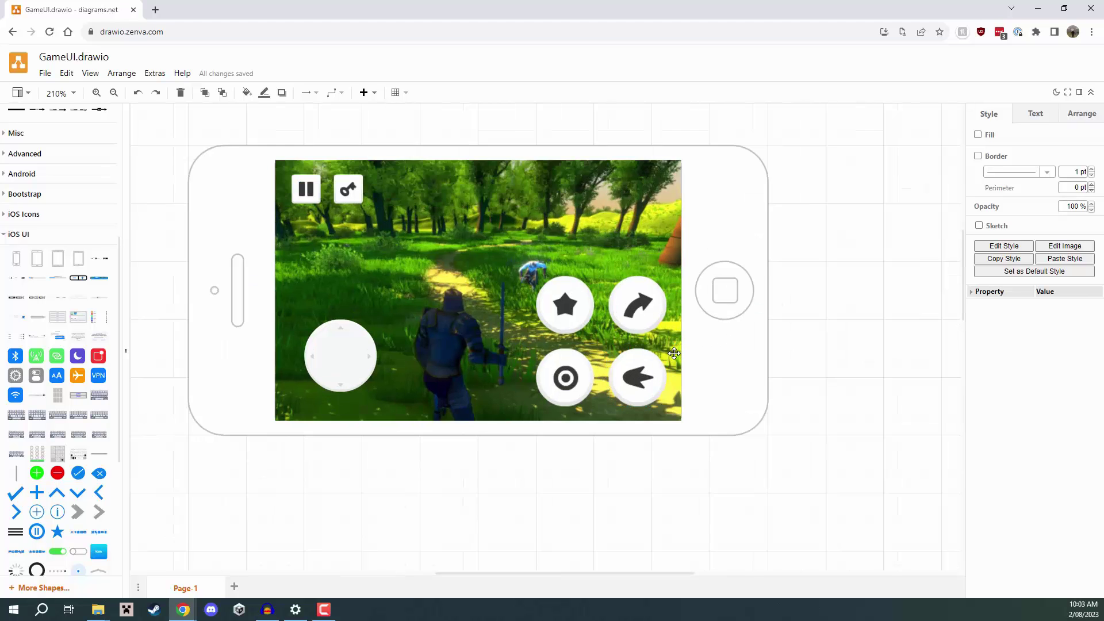
scroll(674, 353, up, 1)
scroll(663, 398, up, 1)
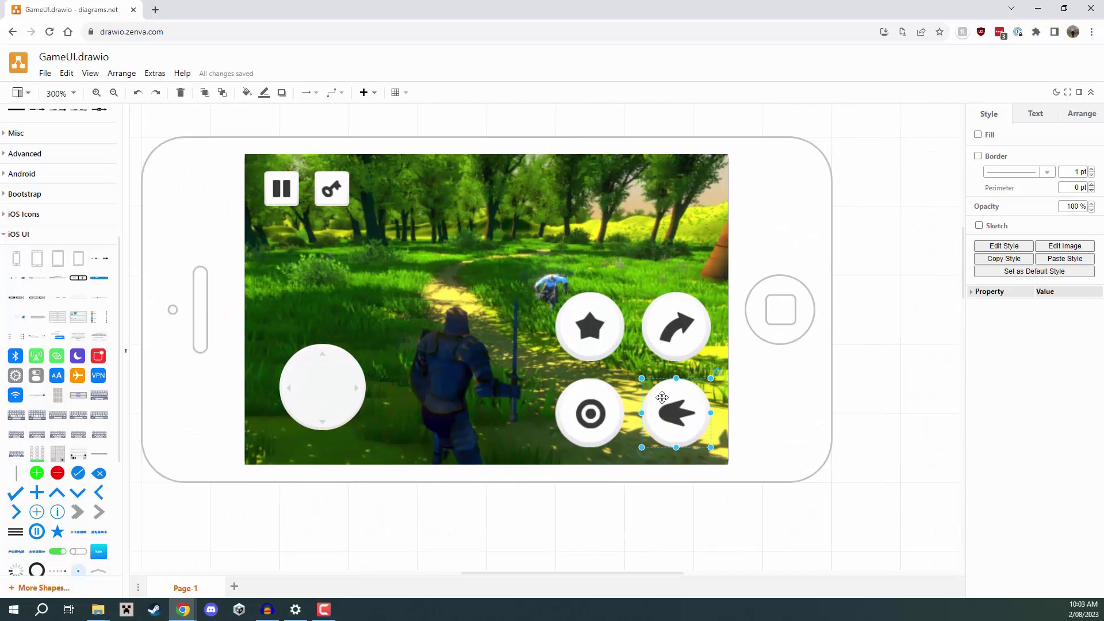
click(668, 326)
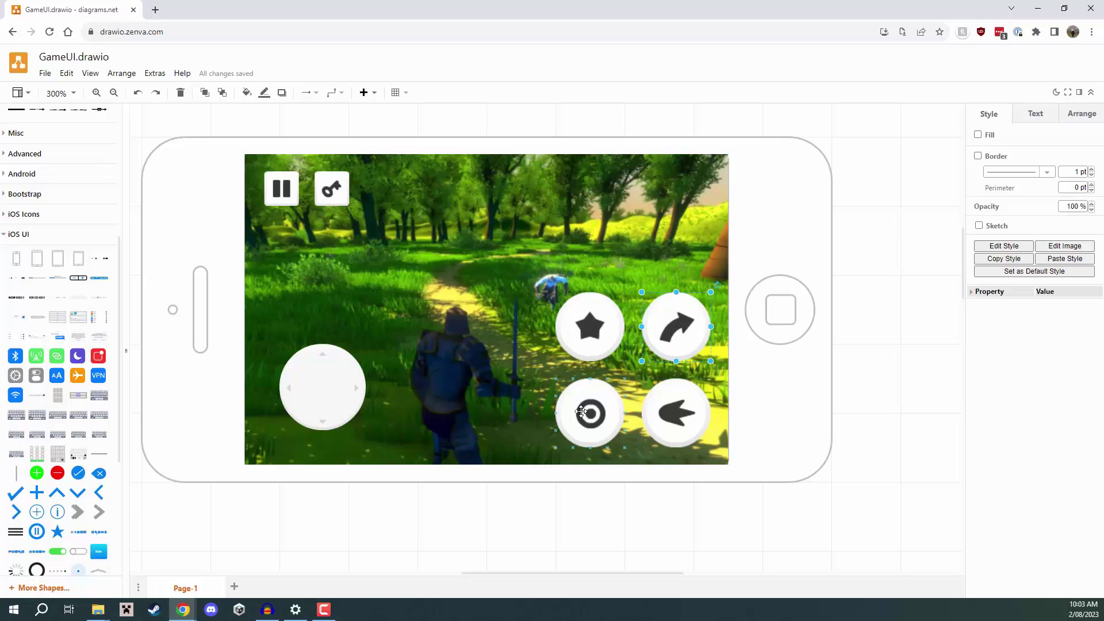
click(678, 400)
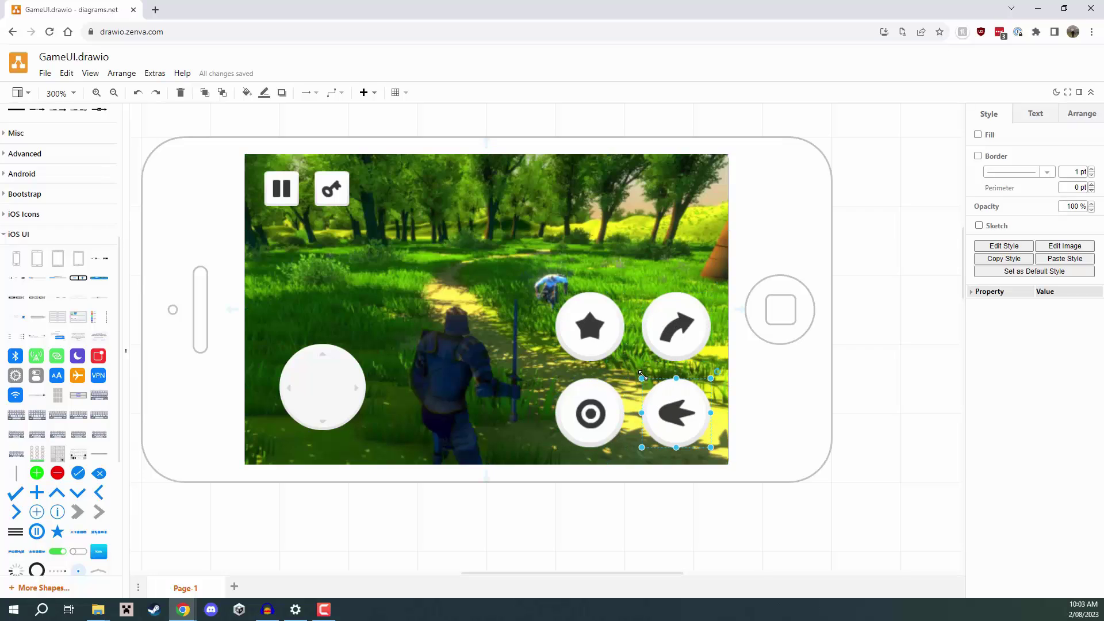
drag(643, 377, 619, 354)
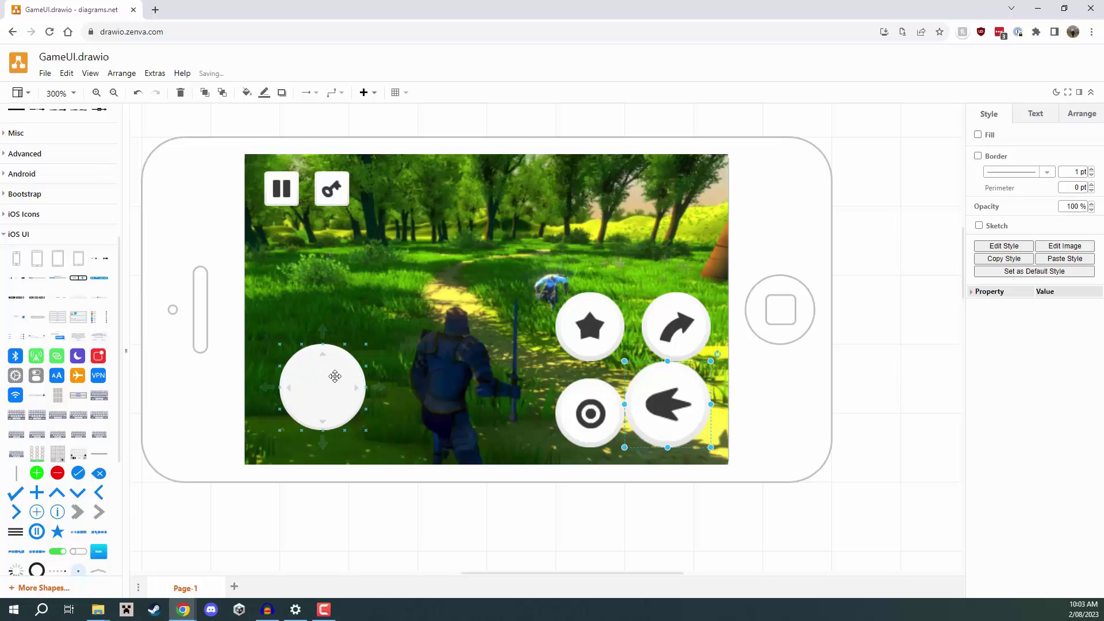
Shrink the curved-arrow, star and target buttons to about three quarters of their size, keeping their bottom-left corners in place.
click(667, 321)
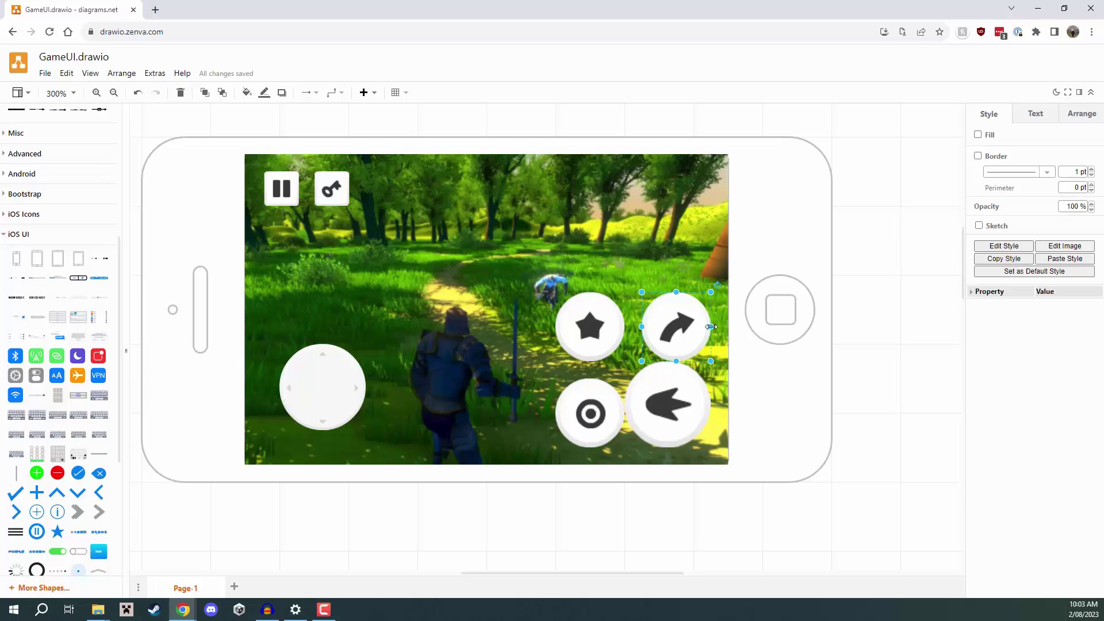
drag(711, 292, 692, 309)
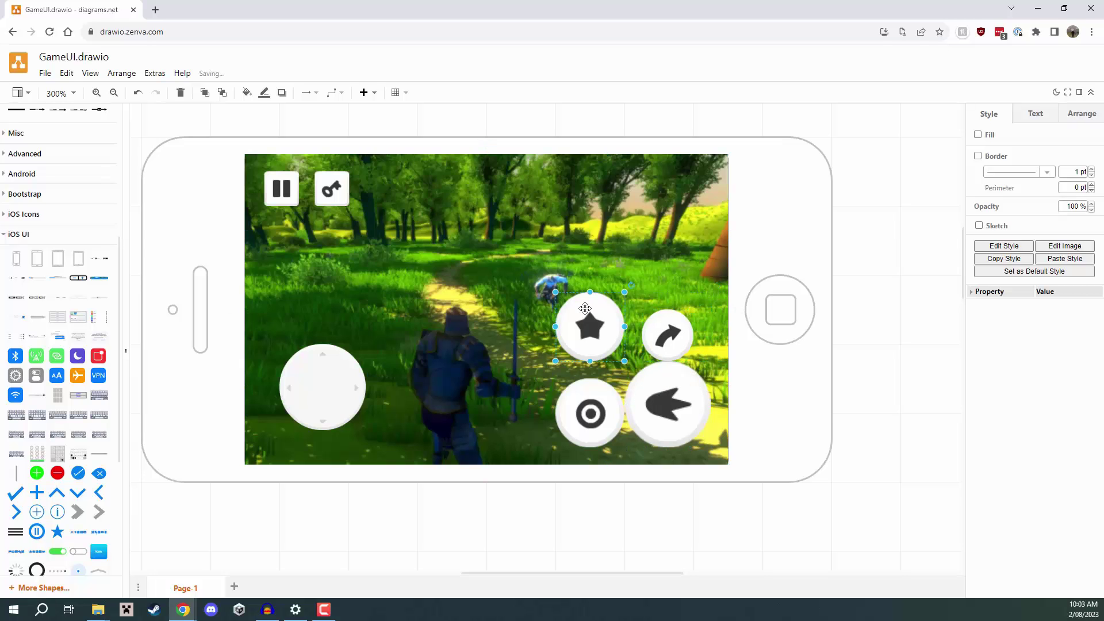
drag(624, 292, 591, 318)
click(610, 399)
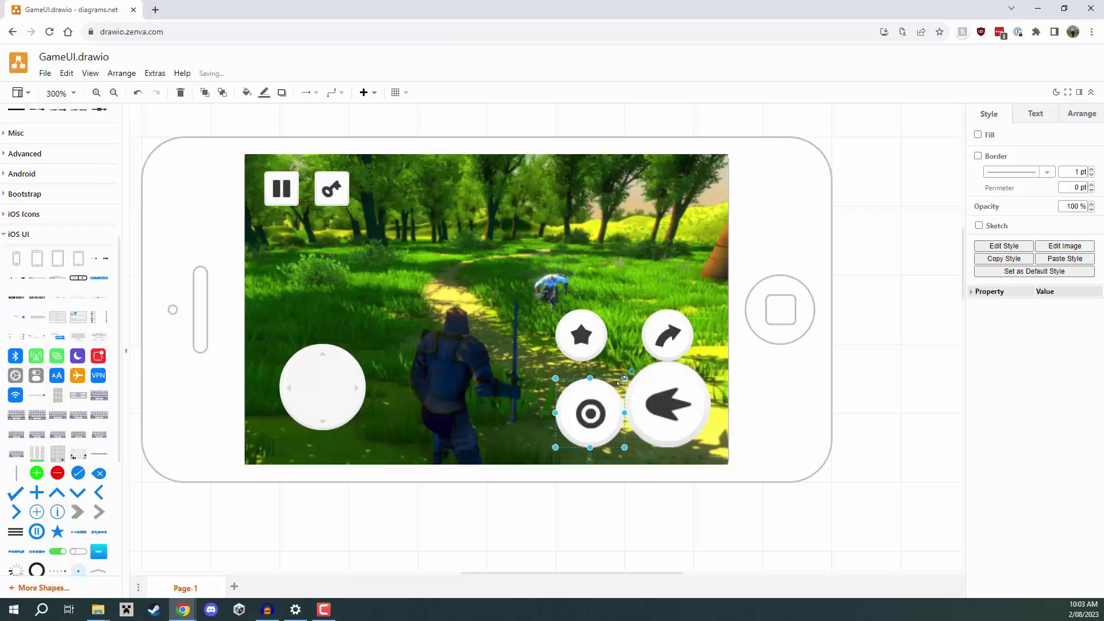
drag(624, 380, 608, 397)
Arrange the small buttons in an arc around the large one by moving the curved arrow slightly up and the star diagonally down-right.
drag(679, 332, 679, 315)
drag(579, 347, 596, 364)
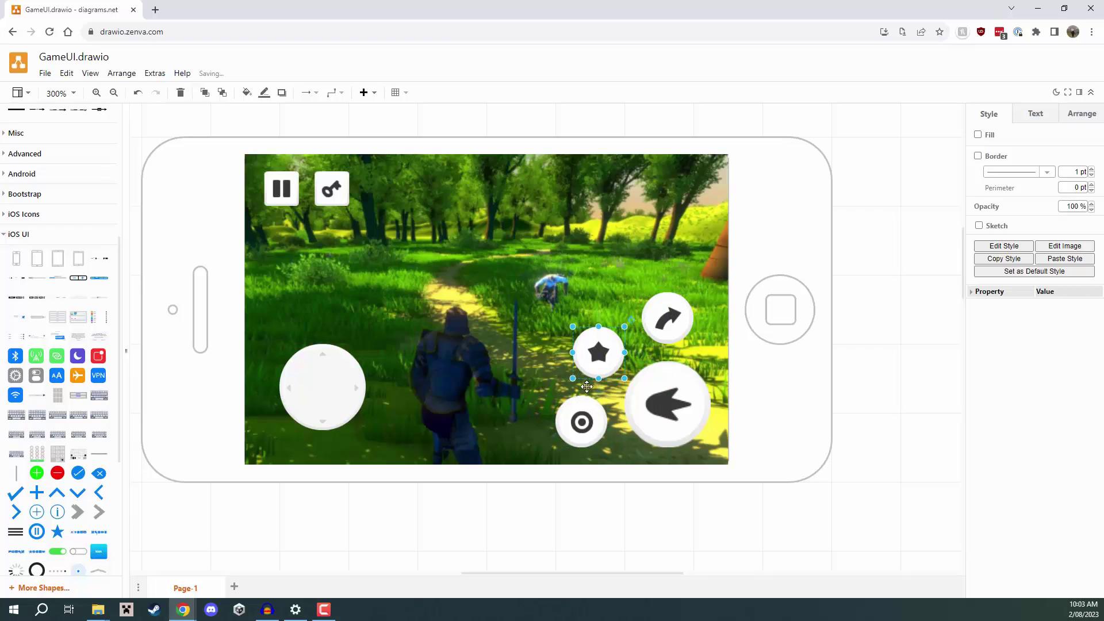
click(581, 423)
click(777, 538)
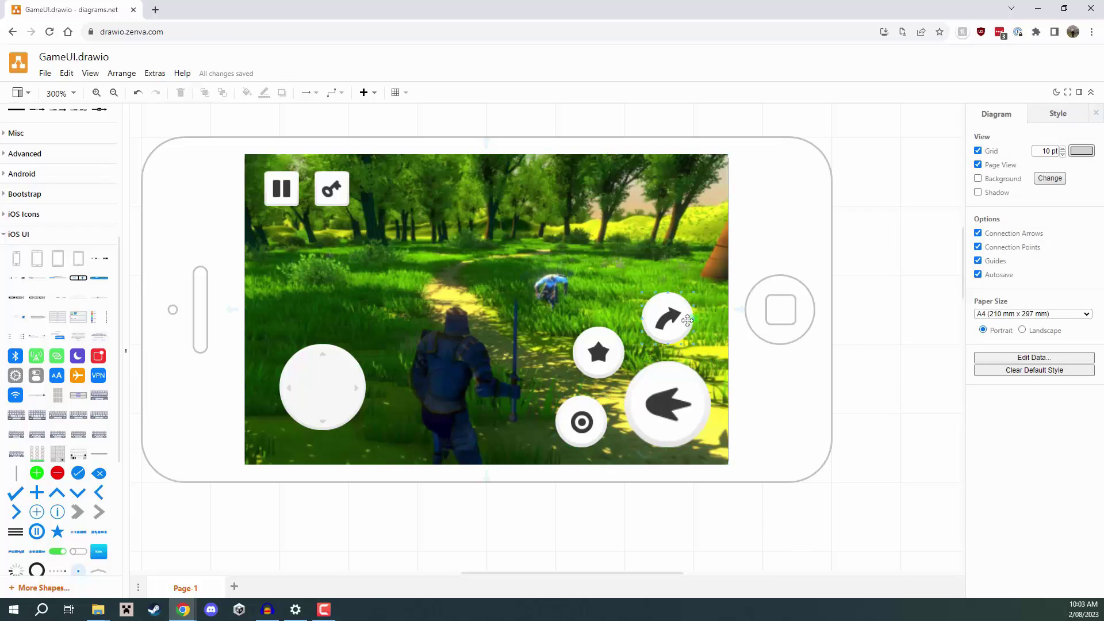
Review the rearranged layout, checking the large claw-shaped button and the target, star and curved-arrow buttons around it.
mouse_move(670, 319)
mouse_down()
mouse_move(669, 332)
mouse_move(671, 321)
mouse_up()
click(905, 382)
right_click(675, 403)
click(582, 526)
click(648, 387)
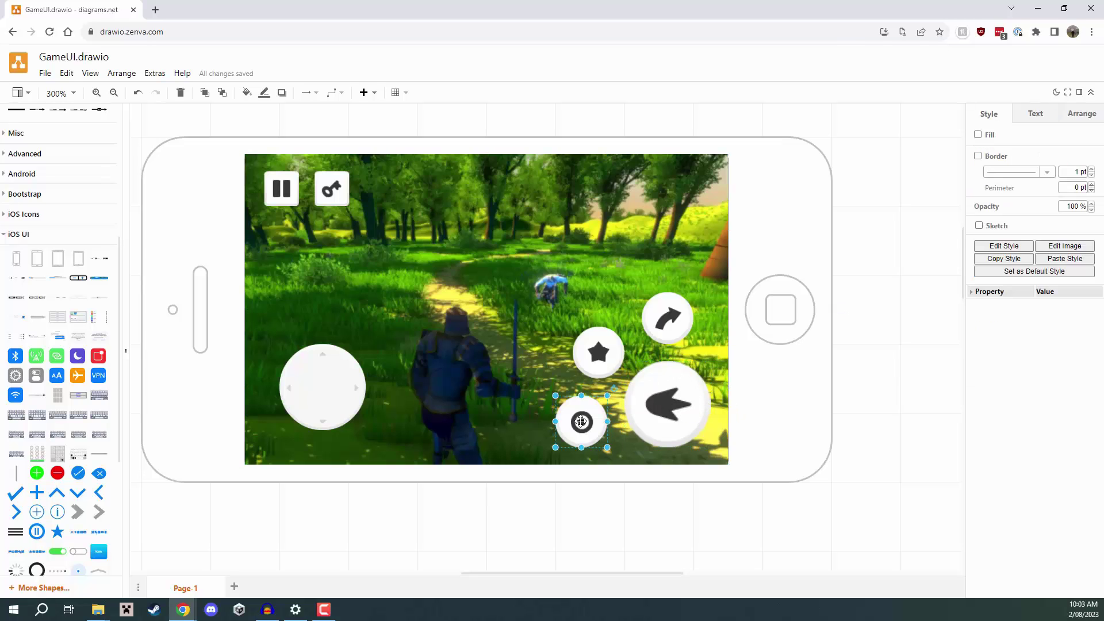
click(597, 347)
click(665, 316)
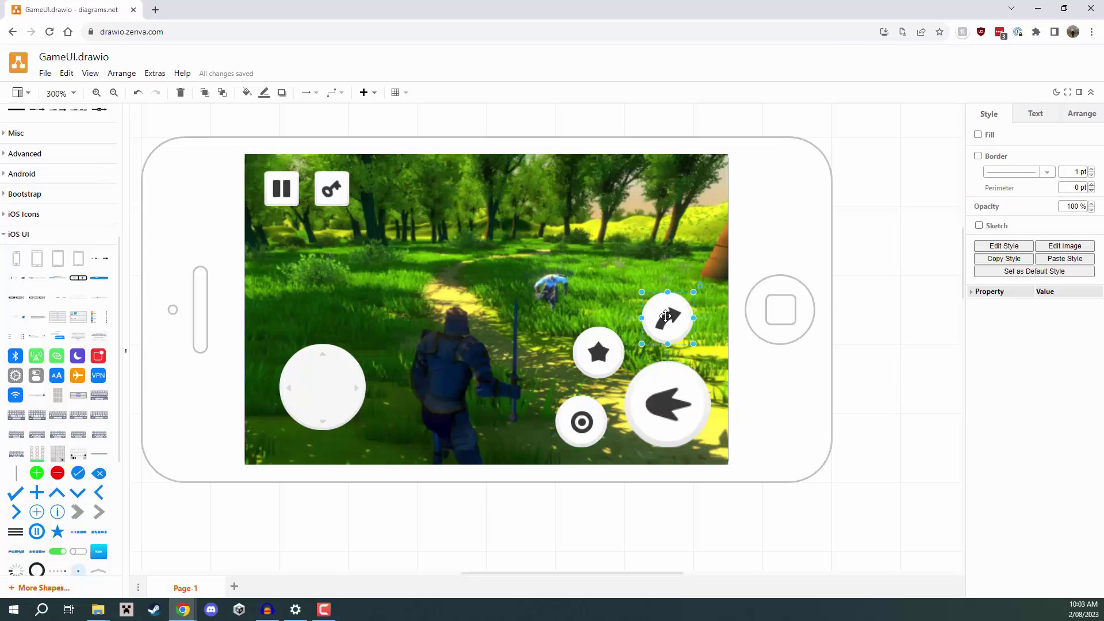
click(666, 403)
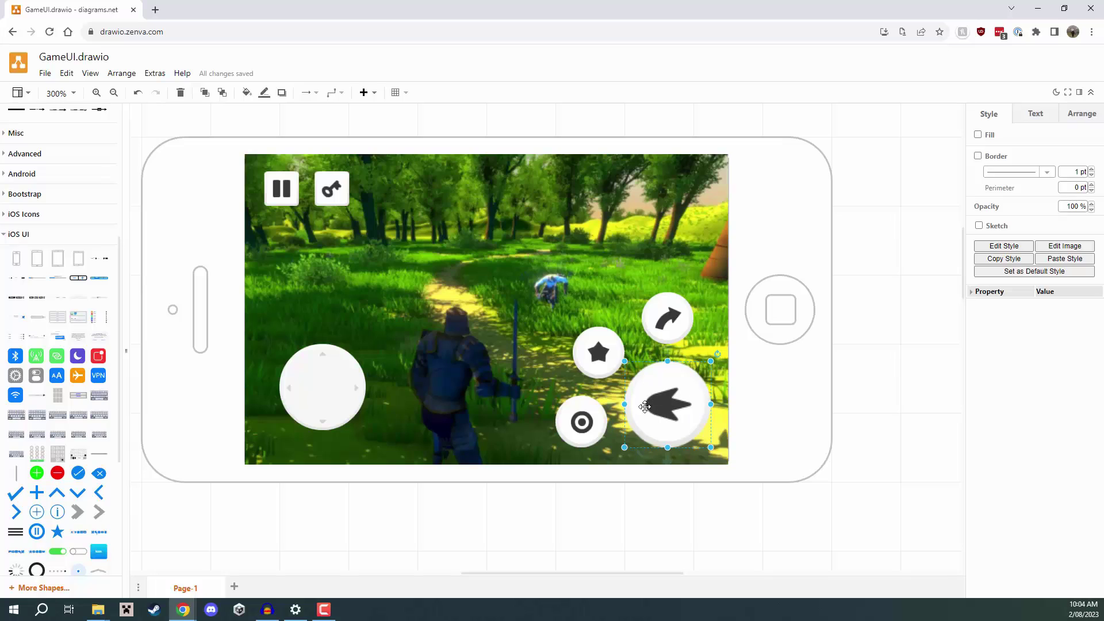
click(899, 394)
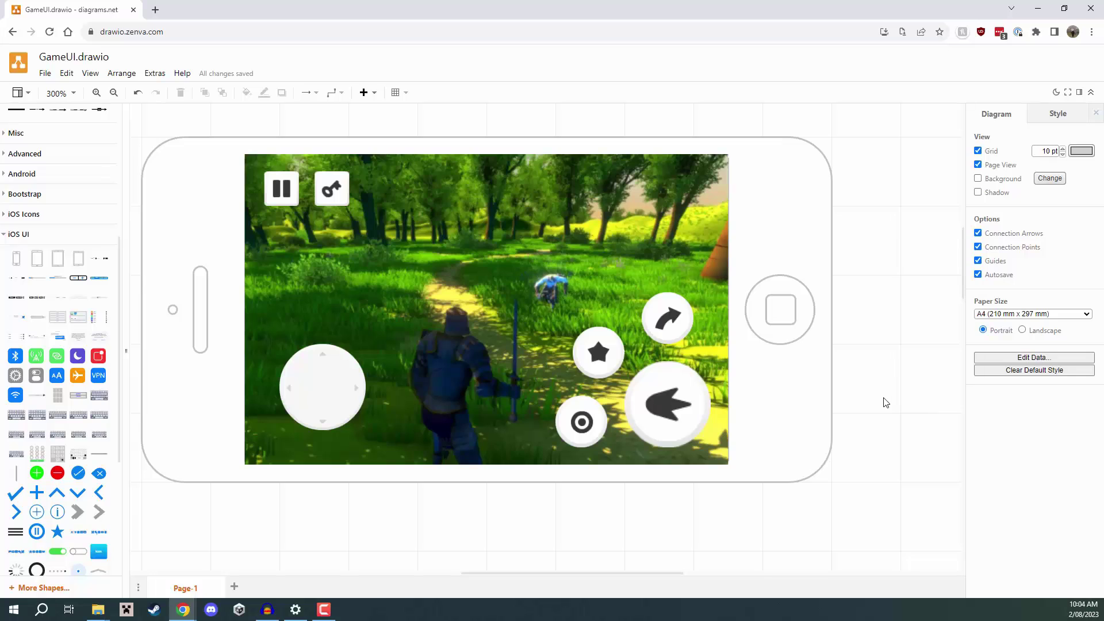
click(685, 404)
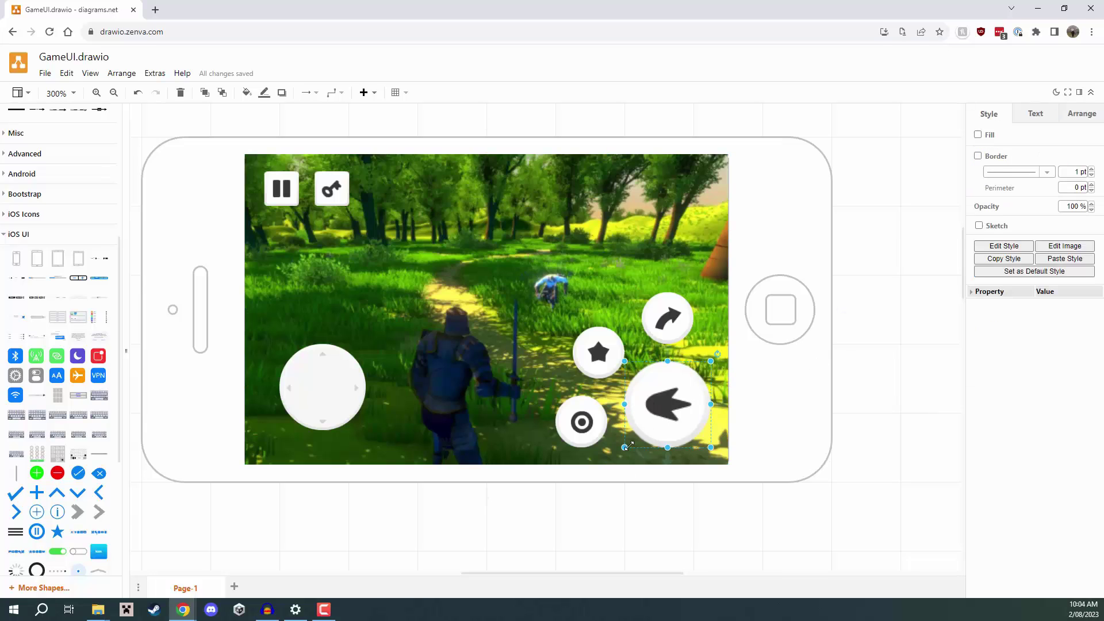
click(581, 421)
click(590, 352)
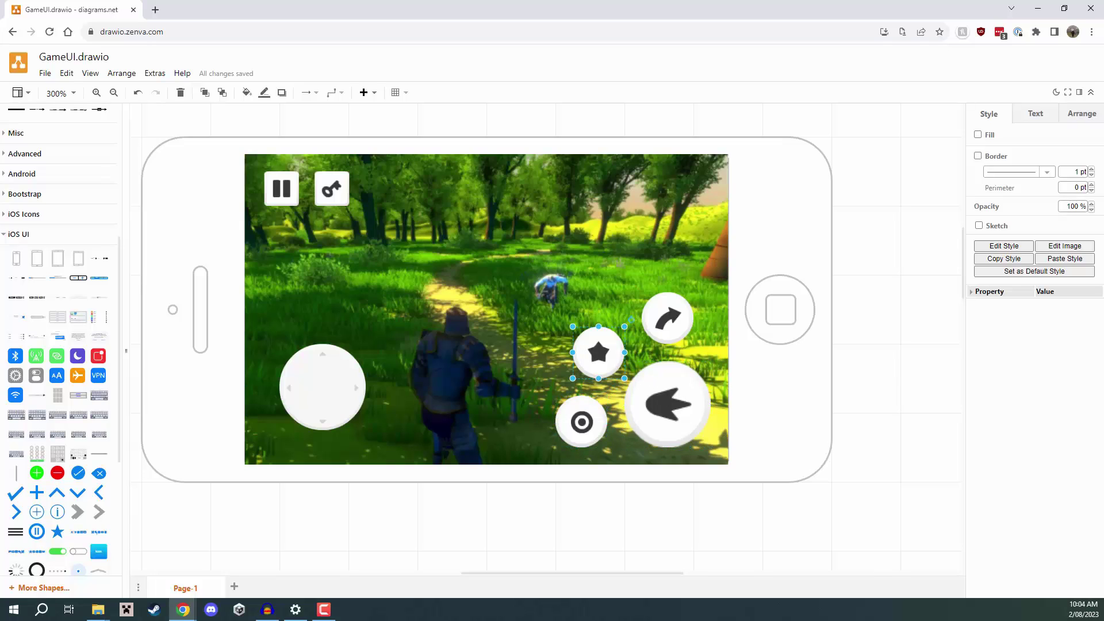
click(669, 321)
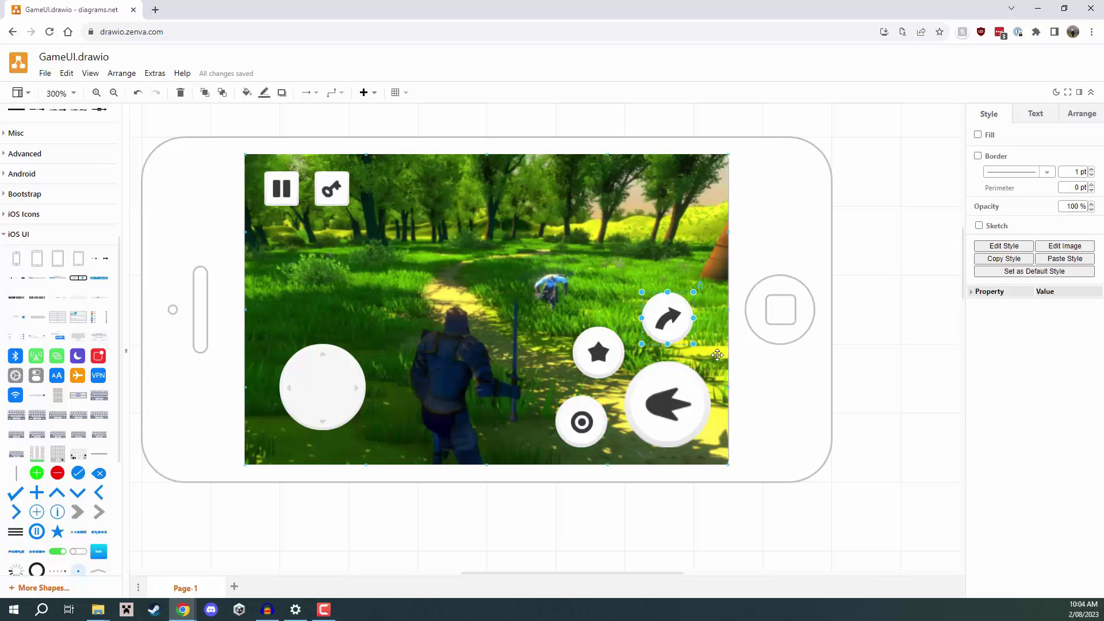
click(927, 366)
click(669, 406)
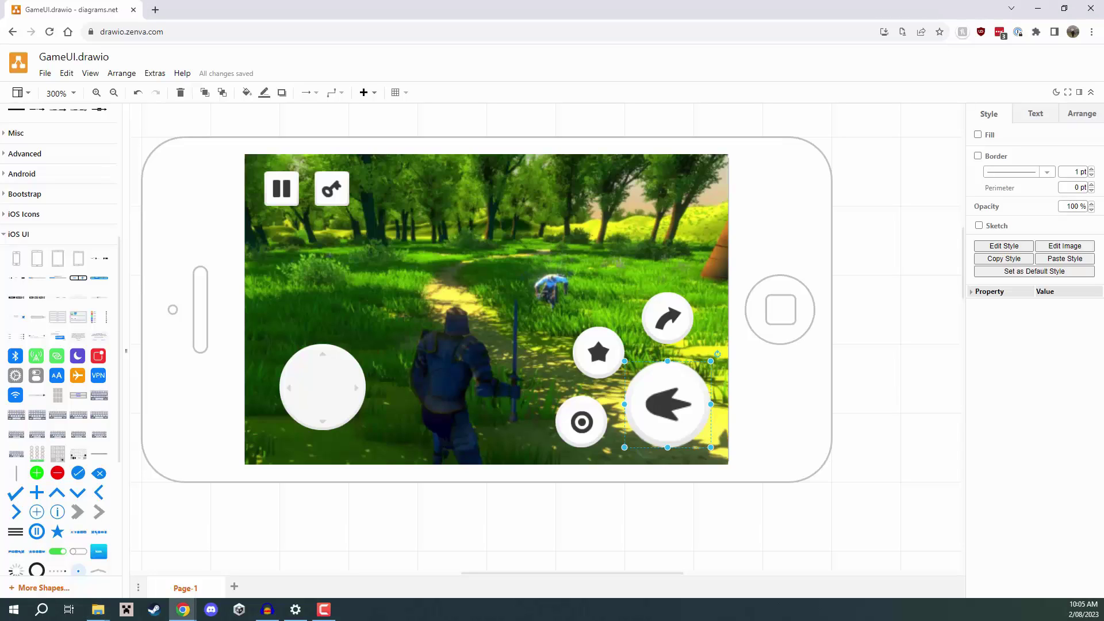
click(890, 396)
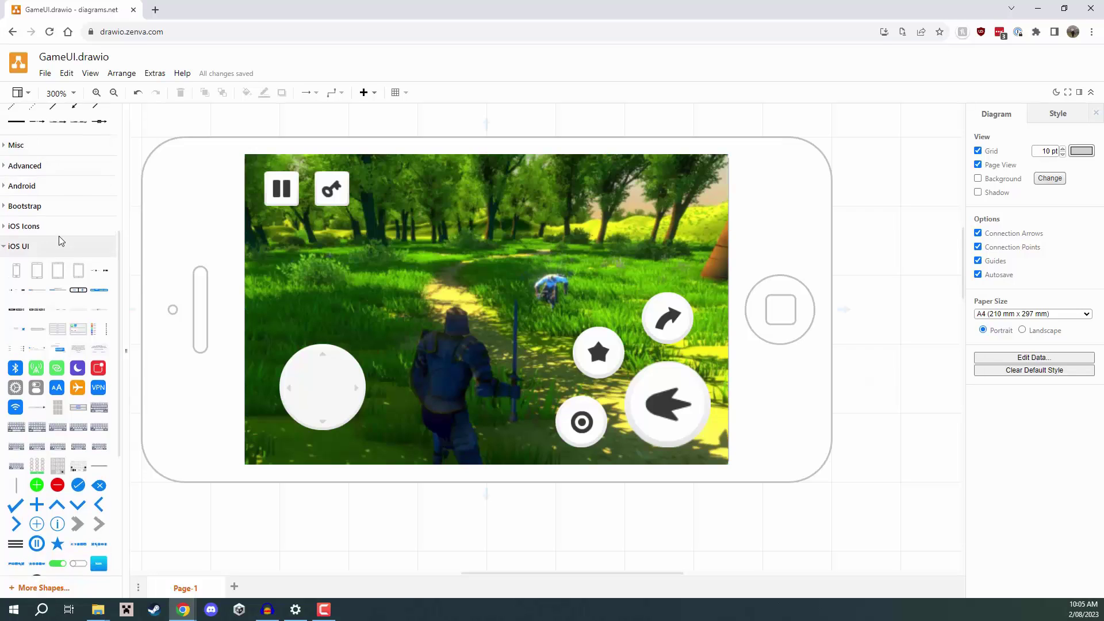
Find the red progress bar among the Bootstrap shapes and add it to the game mockup.
scroll(58, 236, up, 5)
scroll(59, 240, down, 1)
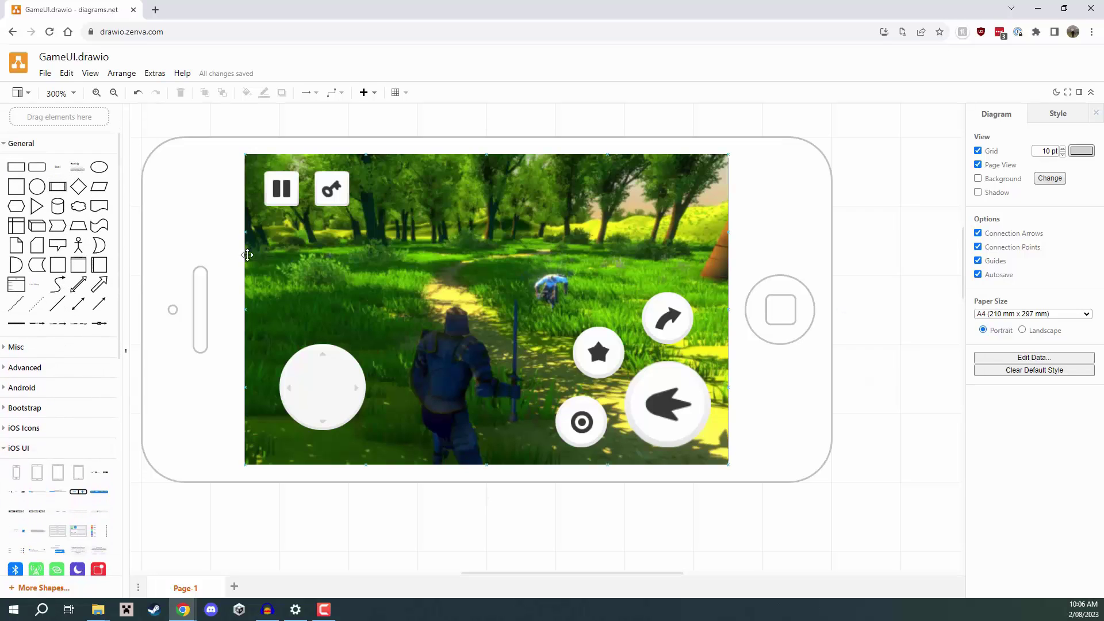
mouse_move(58, 207)
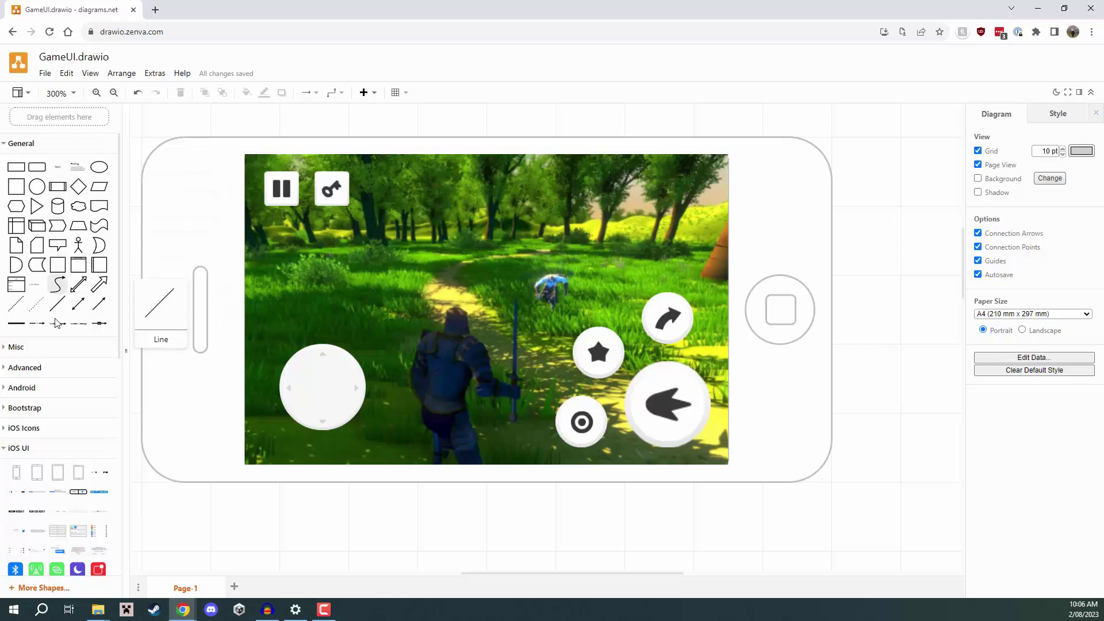
scroll(35, 287, down, 2)
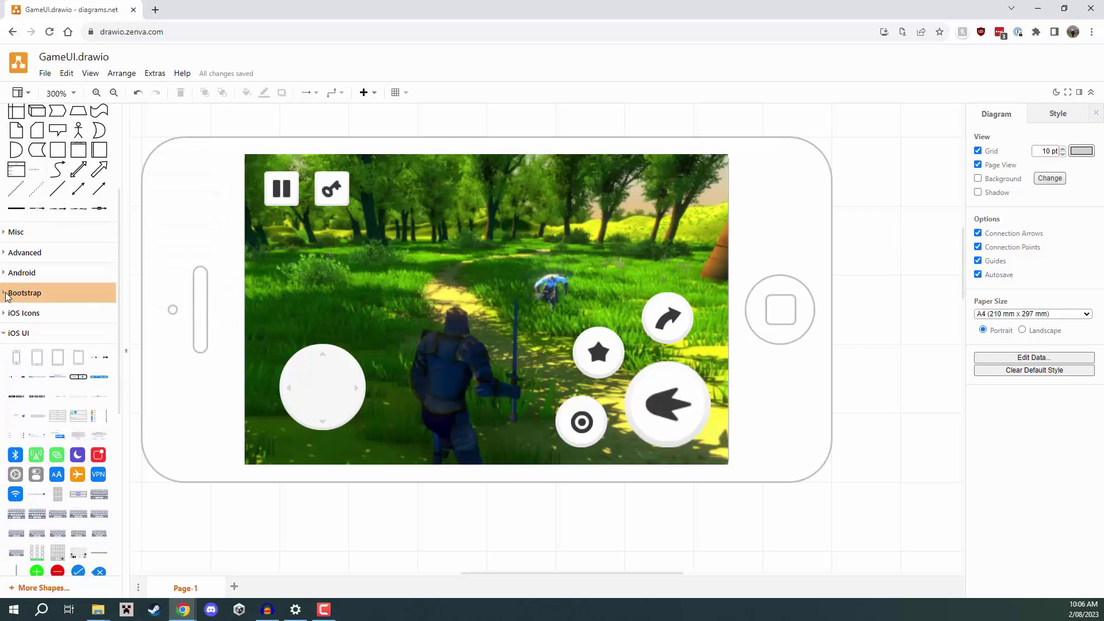
click(7, 295)
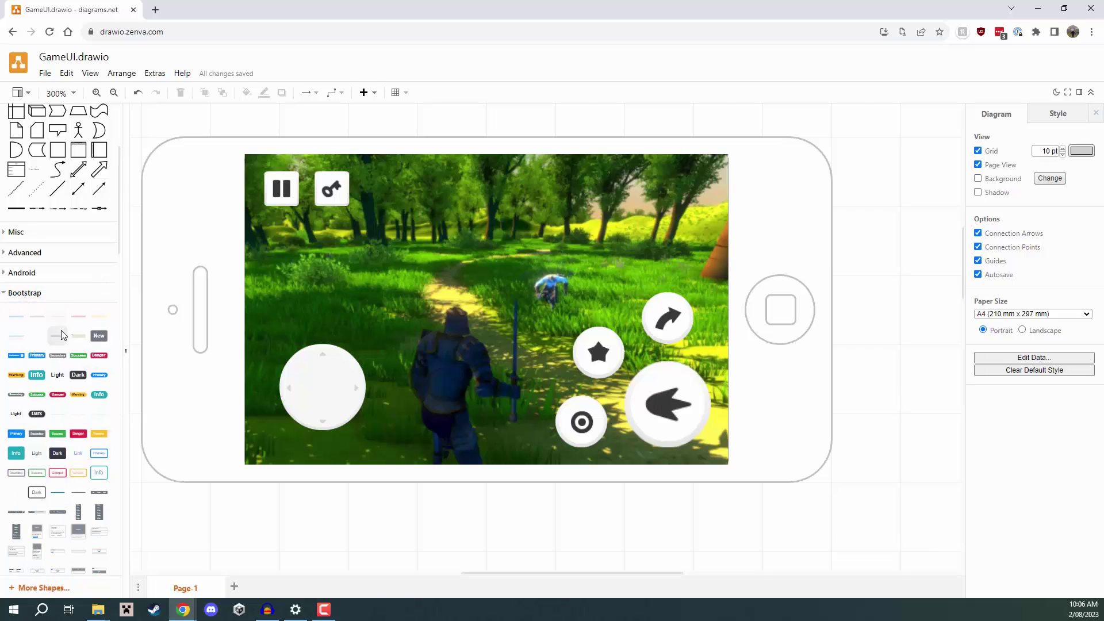
scroll(45, 333, down, 3)
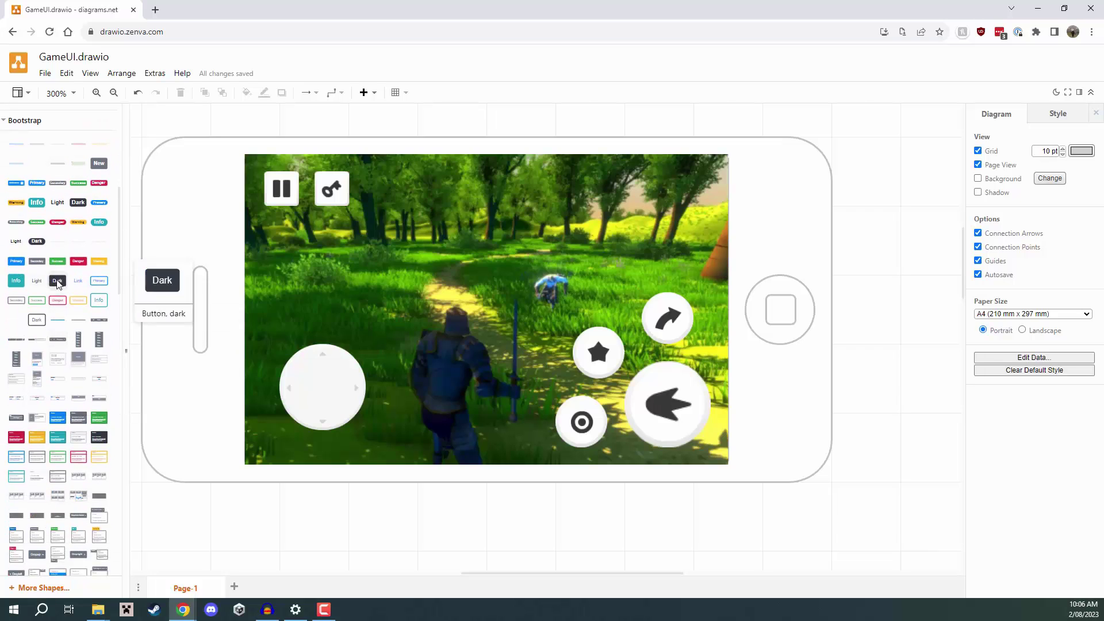
mouse_move(63, 319)
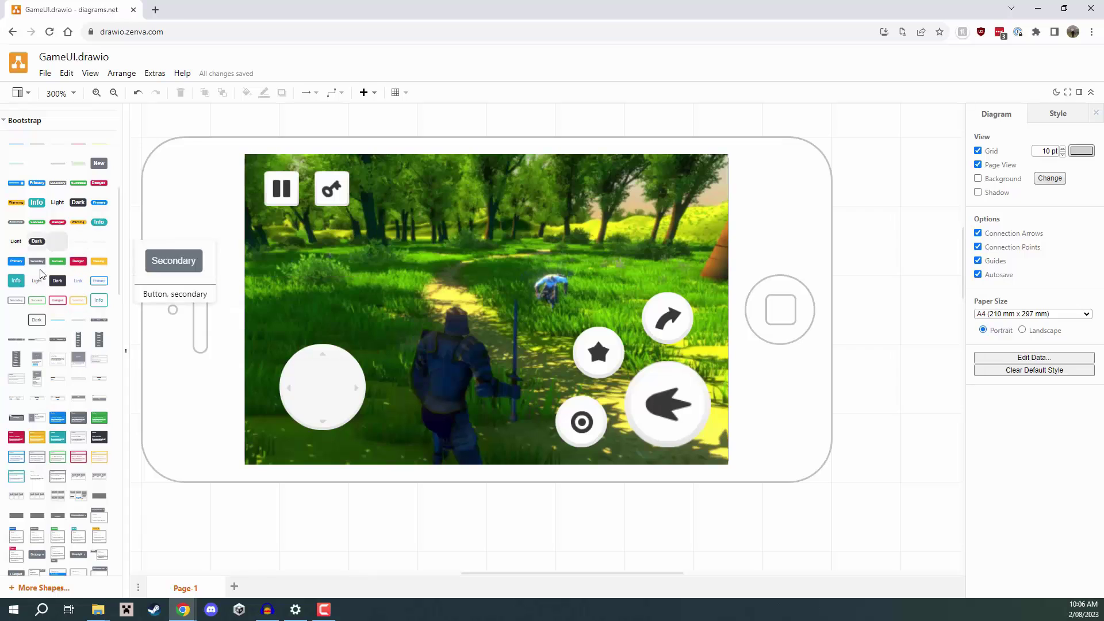
scroll(86, 304, down, 3)
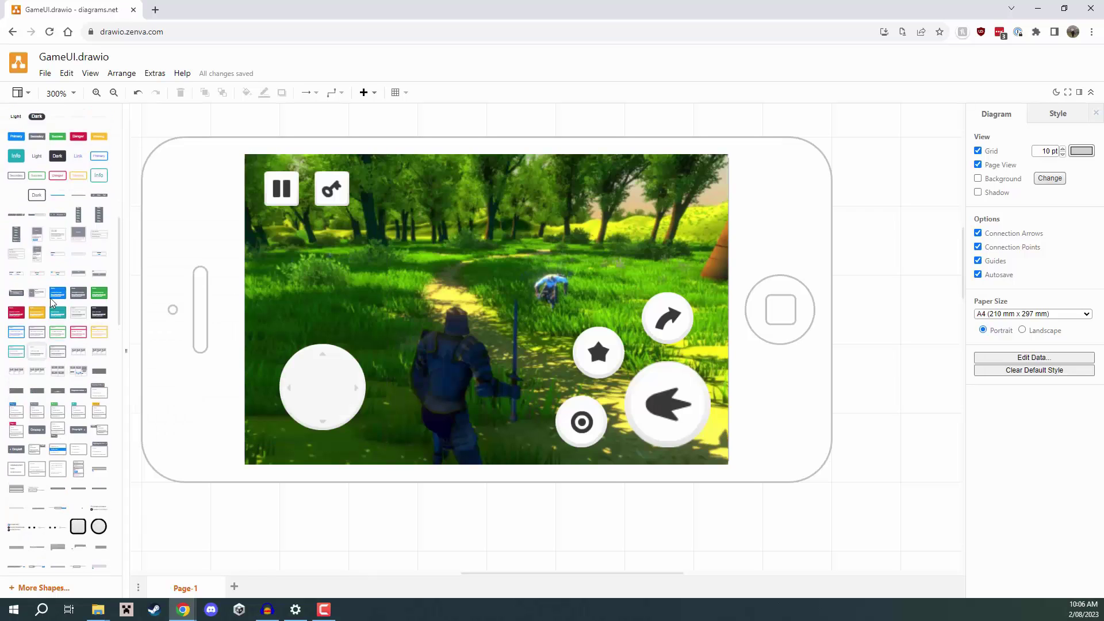
scroll(57, 270, up, 4)
scroll(86, 473, down, 10)
mouse_move(86, 473)
mouse_move(96, 512)
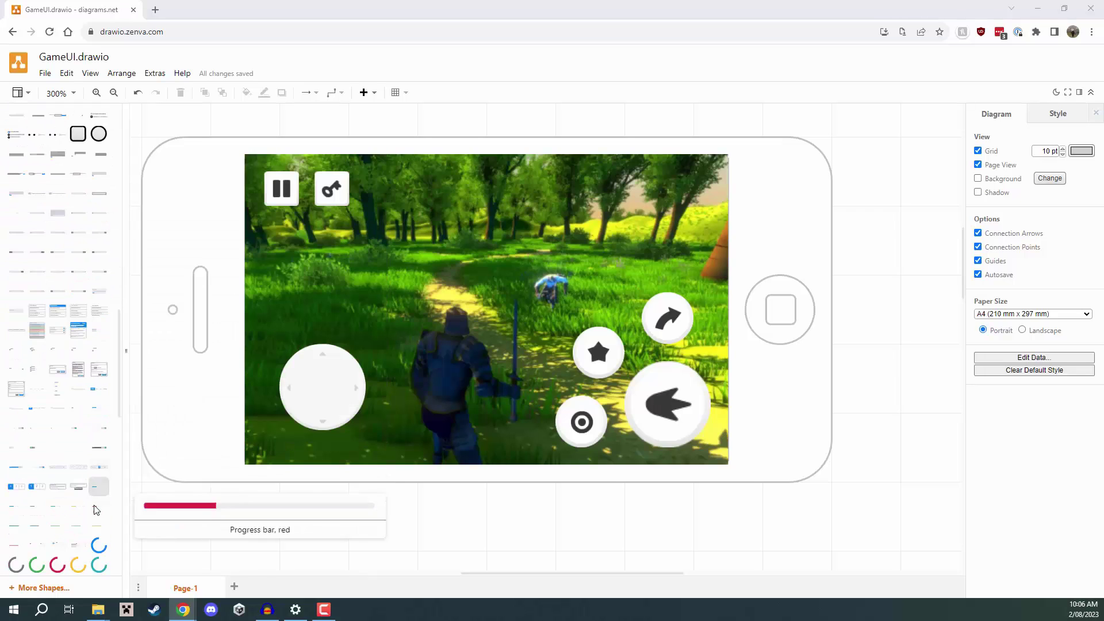
drag(96, 512, 771, 253)
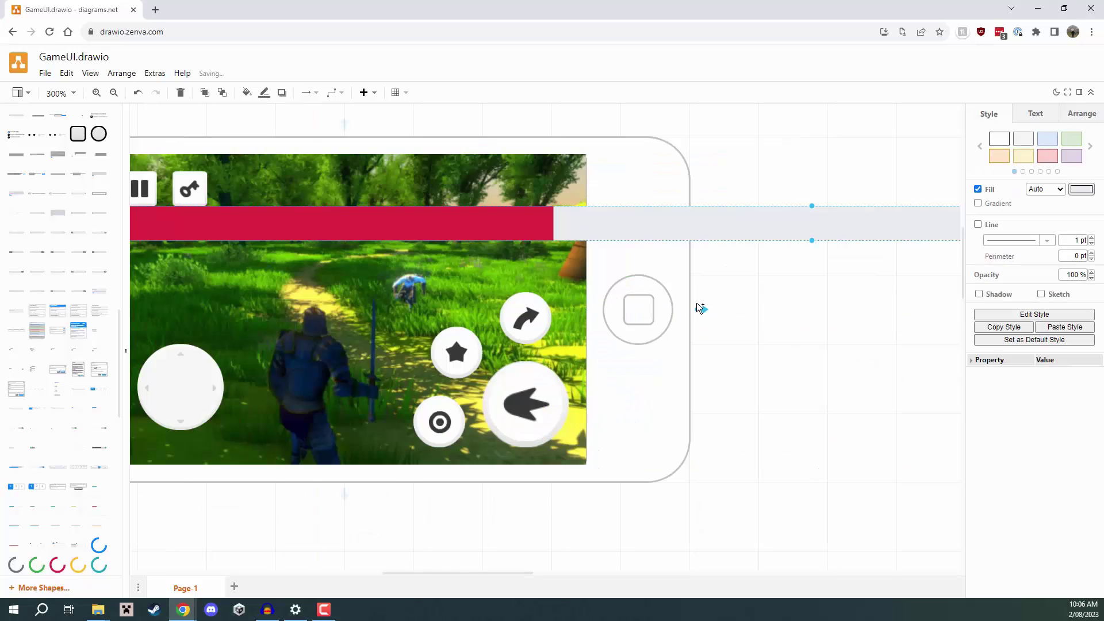
Shorten the progress bar to about half the game screen's width and reduce its red fill to a small portion inside it.
scroll(699, 306, down, 3)
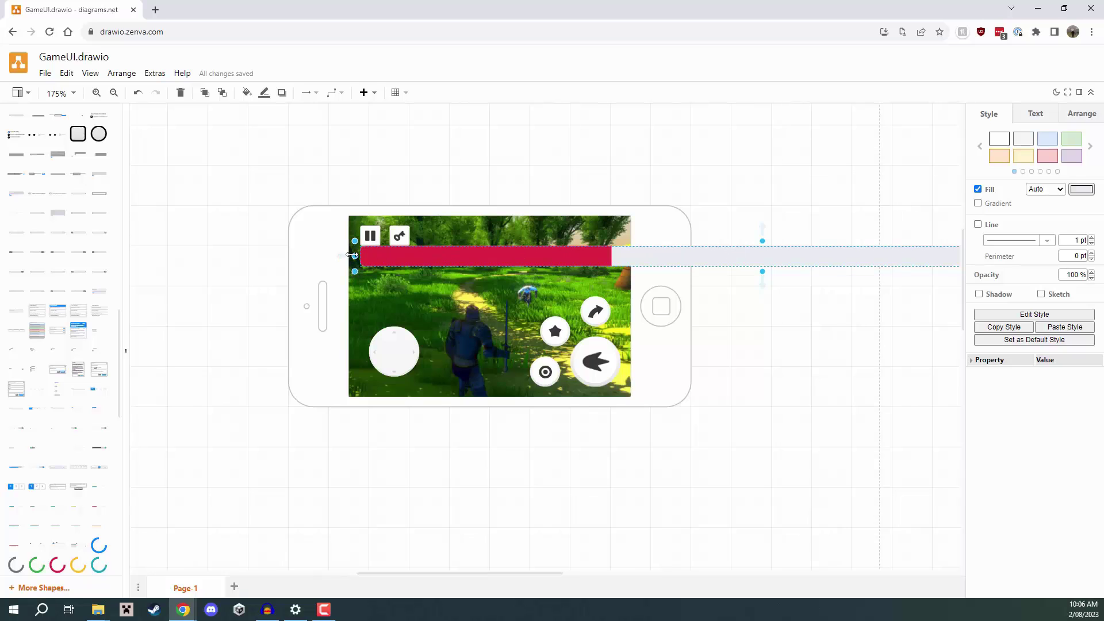
mouse_move(354, 256)
mouse_down()
mouse_move(681, 254)
mouse_move(348, 256)
mouse_up()
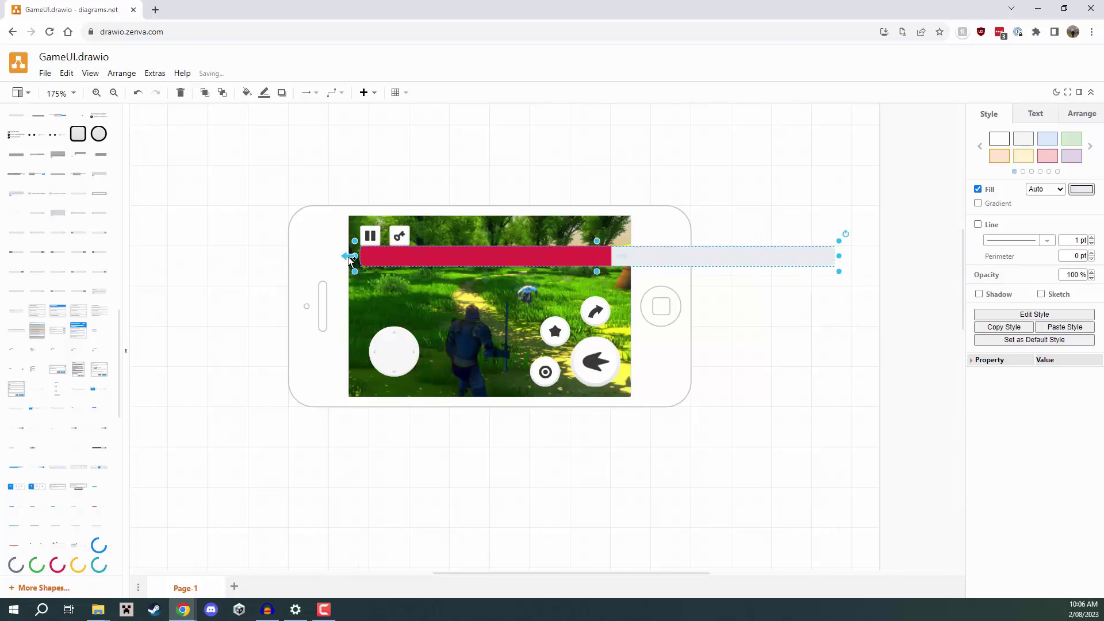
drag(839, 256, 505, 255)
click(527, 253)
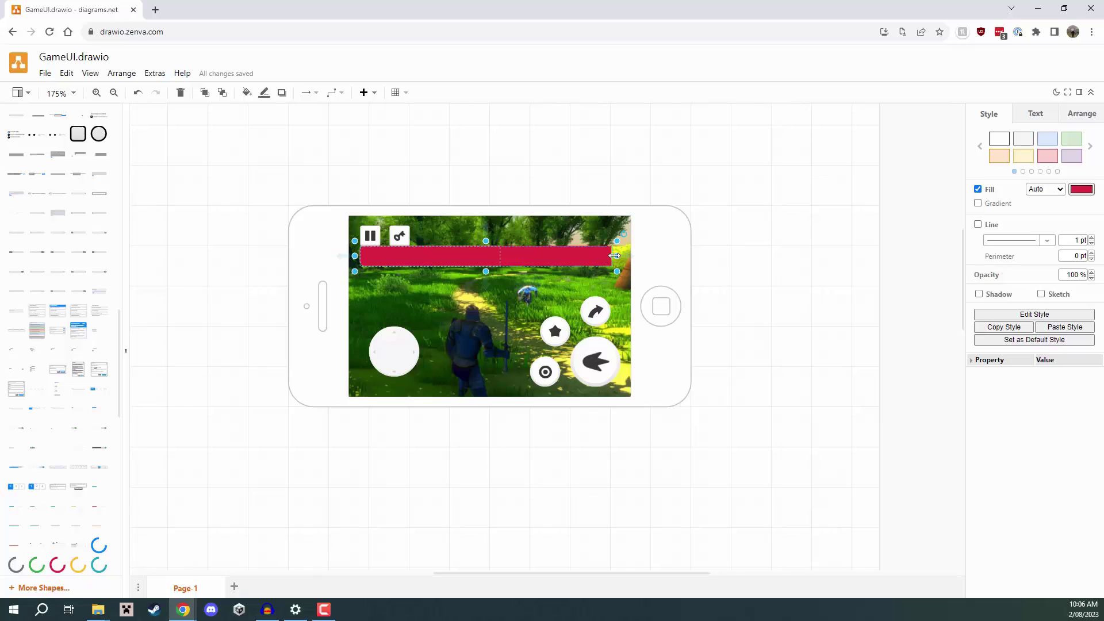
drag(617, 255, 389, 252)
click(428, 253)
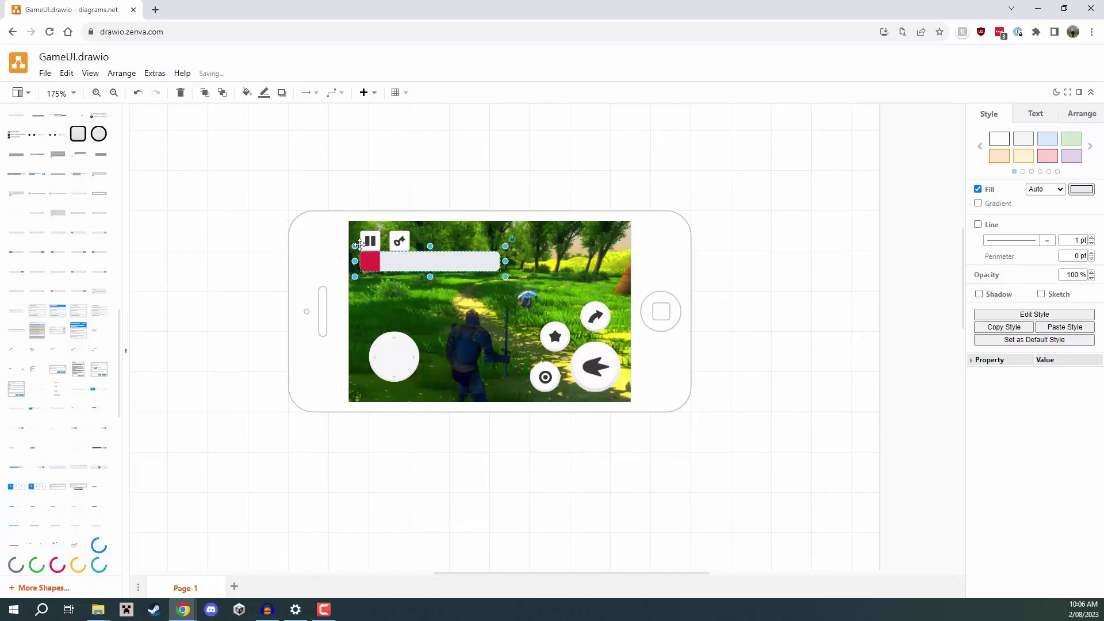
Move the progress bar up beside the key button, in line with the pause and key buttons.
scroll(407, 316, up, 3)
scroll(455, 375, up, 2)
scroll(455, 374, up, 2)
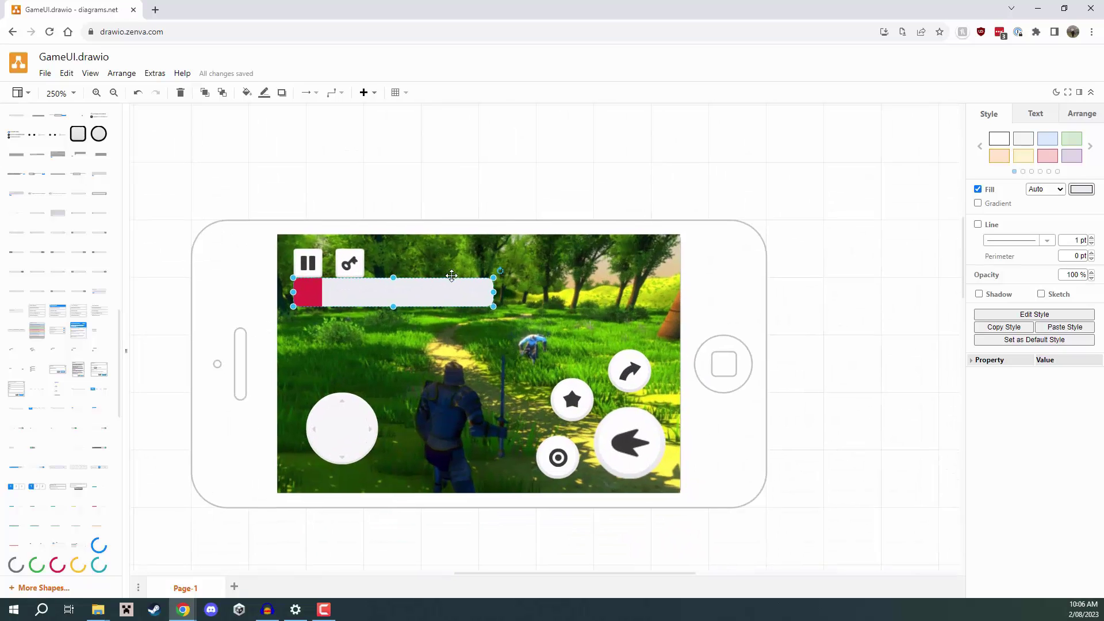
click(392, 286)
drag(416, 291, 517, 262)
scroll(494, 274, up, 2)
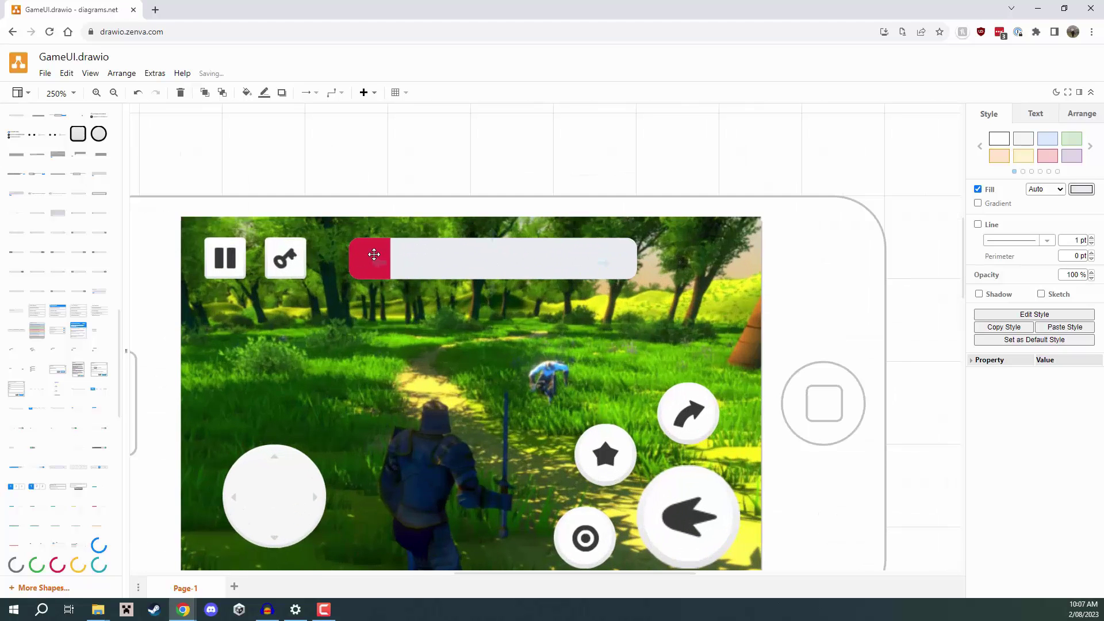
Extend the red fill to about four fifths of the progress bar's length.
click(407, 260)
drag(400, 257, 577, 258)
click(307, 164)
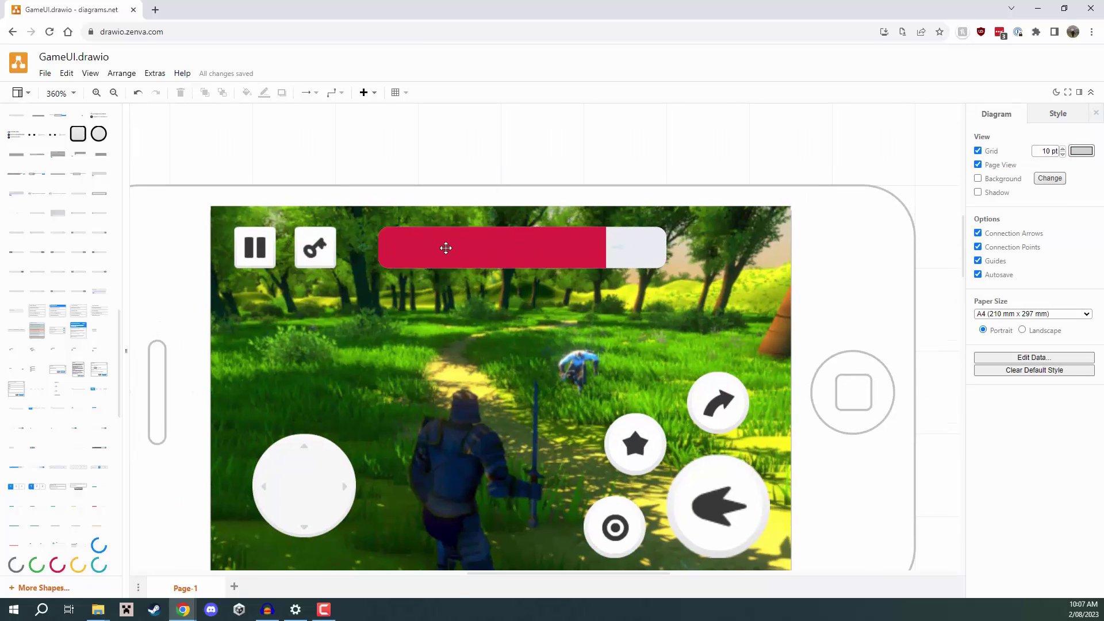
Add a text element over the progress bar and stretch it across the bar's full width.
scroll(72, 247, up, 10)
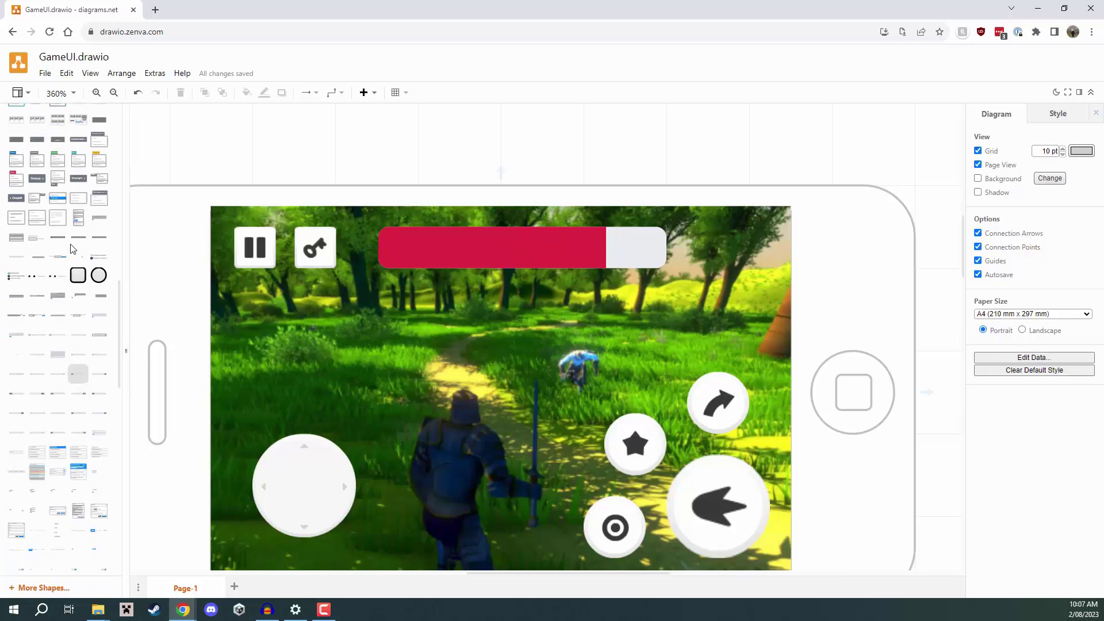
scroll(72, 247, up, 3)
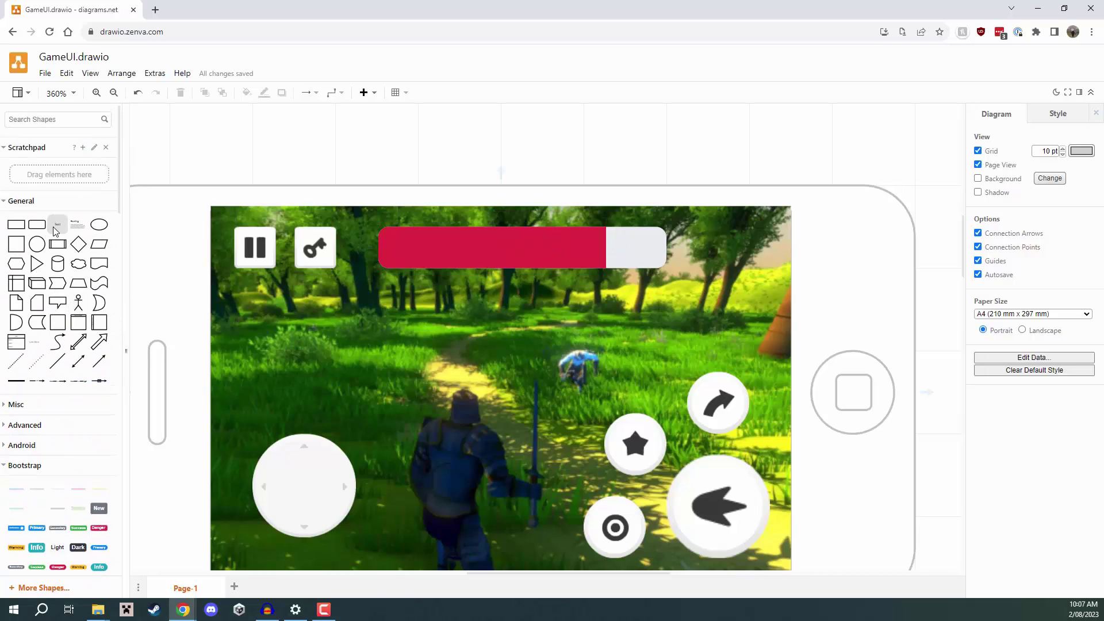
mouse_move(53, 227)
drag(53, 225, 478, 284)
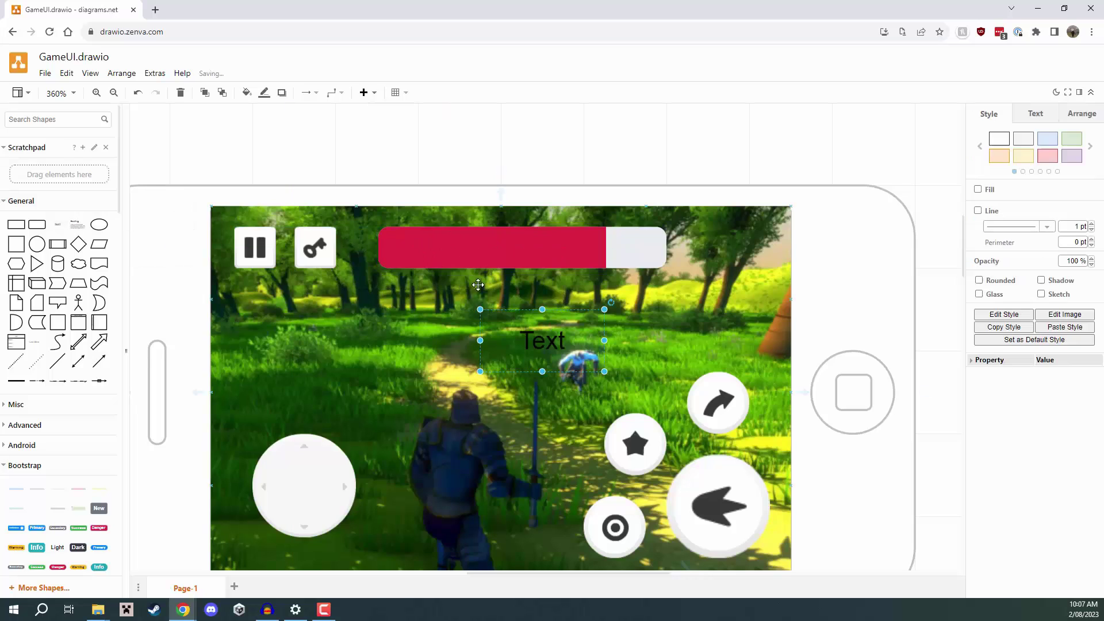
drag(539, 342, 437, 253)
drag(502, 247, 668, 248)
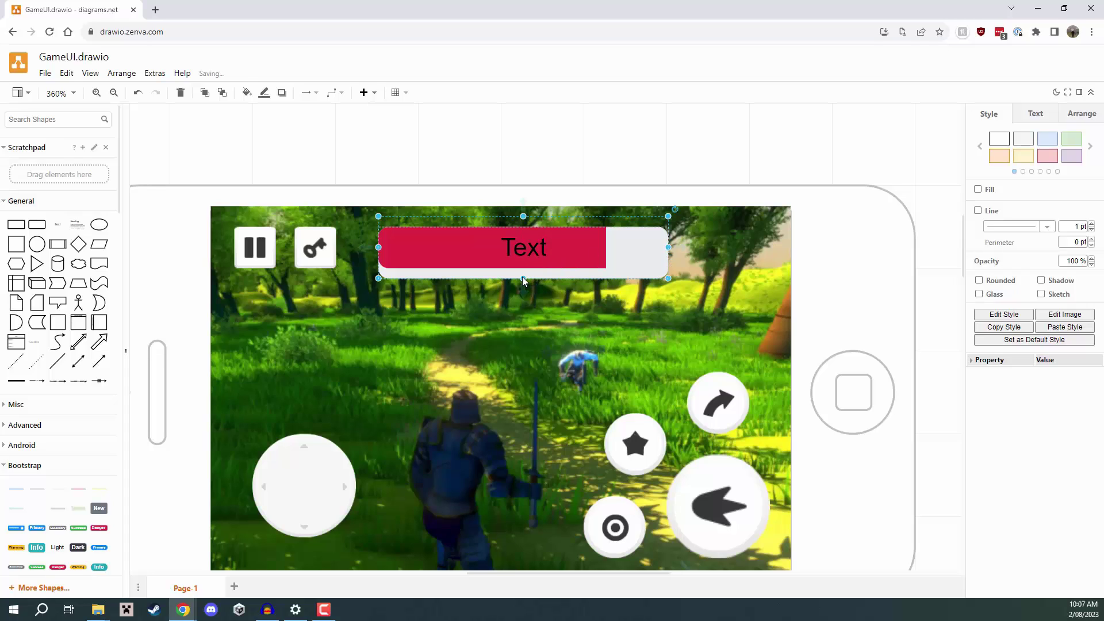
Adjust the heights of the progress bar, red fill and text box so they match the neighbouring buttons' height.
drag(526, 219, 523, 228)
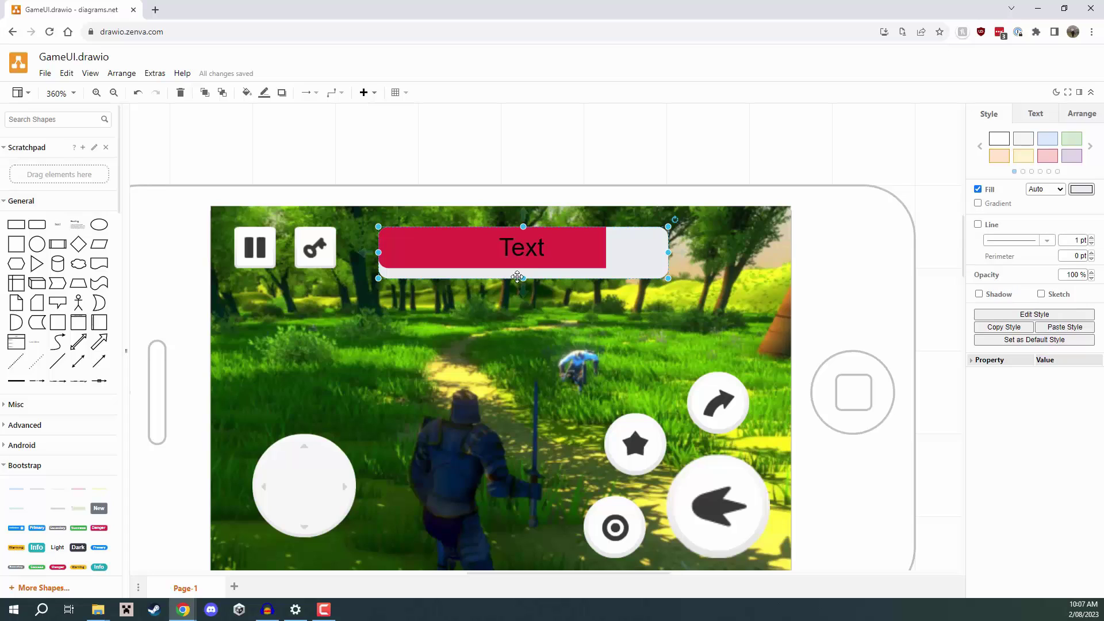
drag(523, 279, 523, 269)
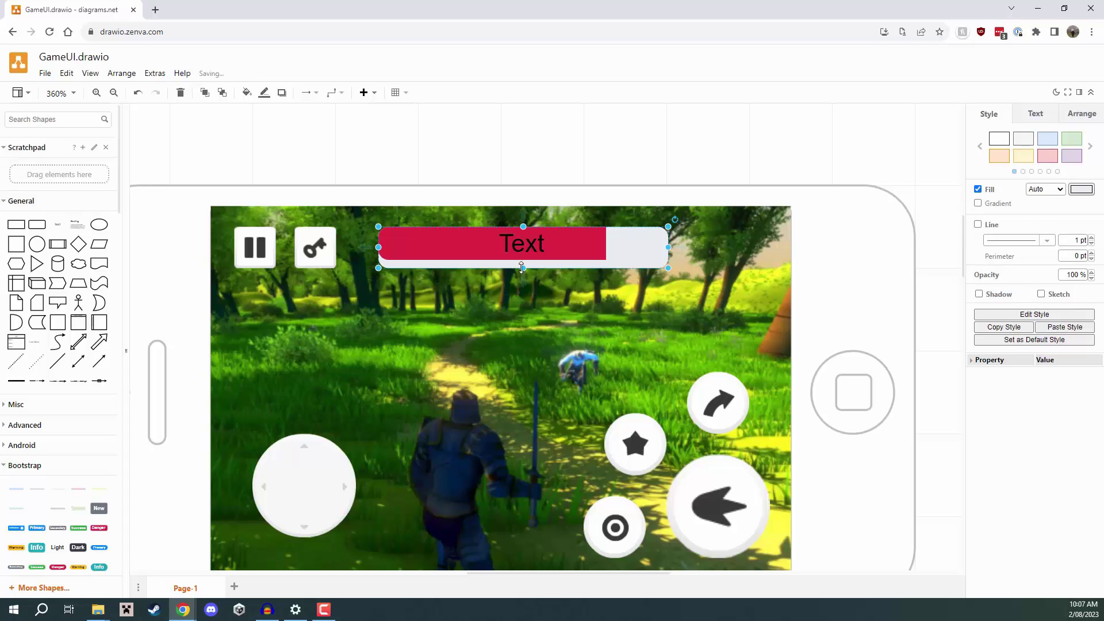
click(542, 257)
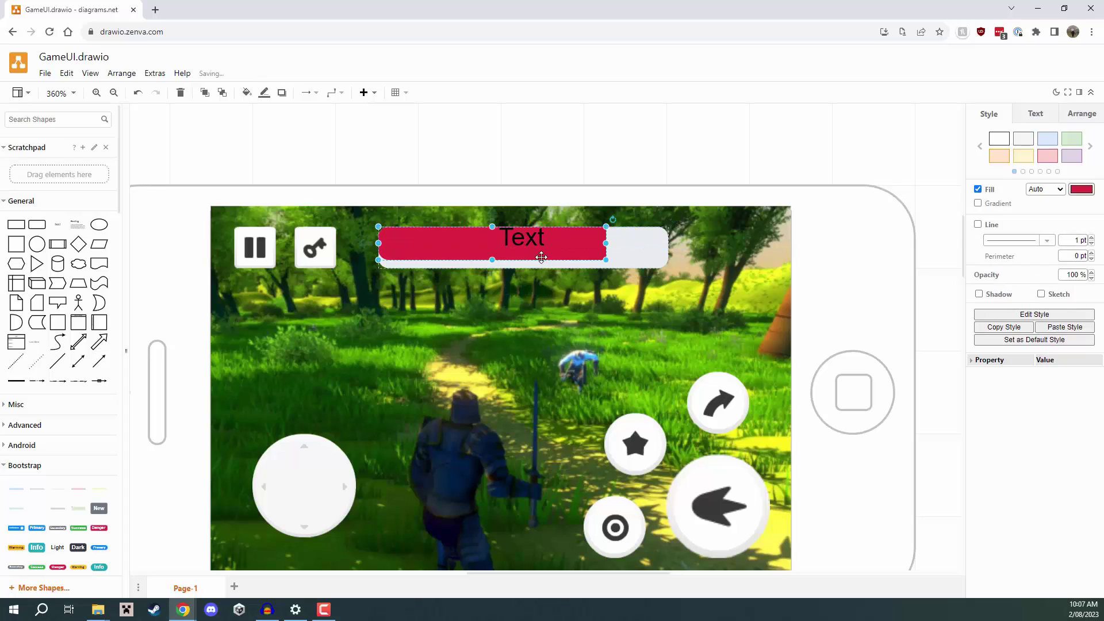
click(522, 257)
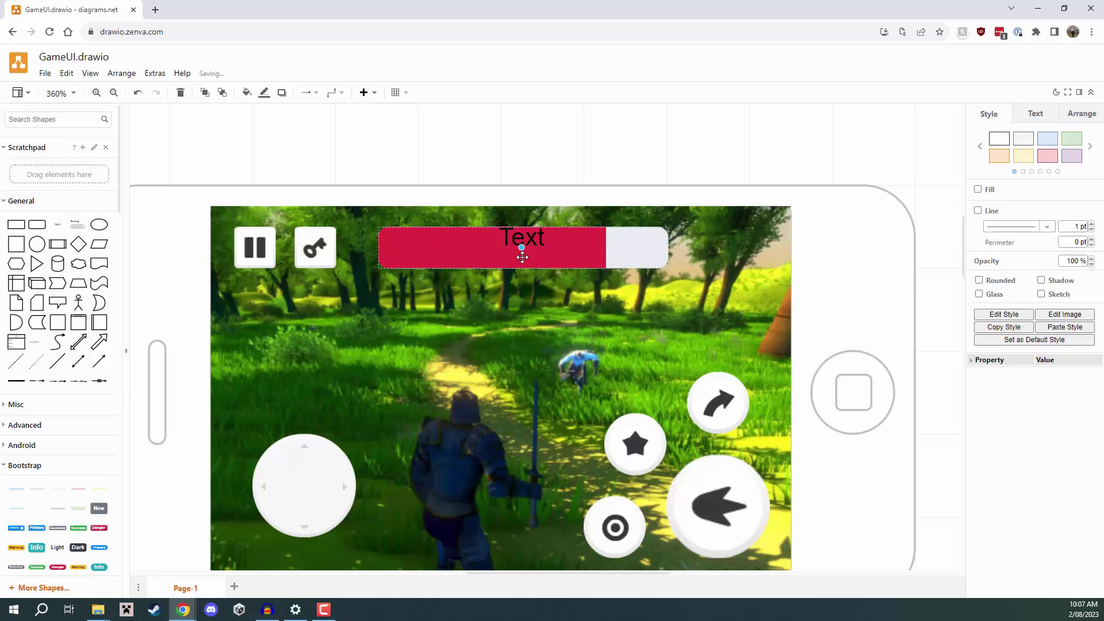
Replace the progress bar's placeholder text with "80 / 100" and make it bold.
key(F2)
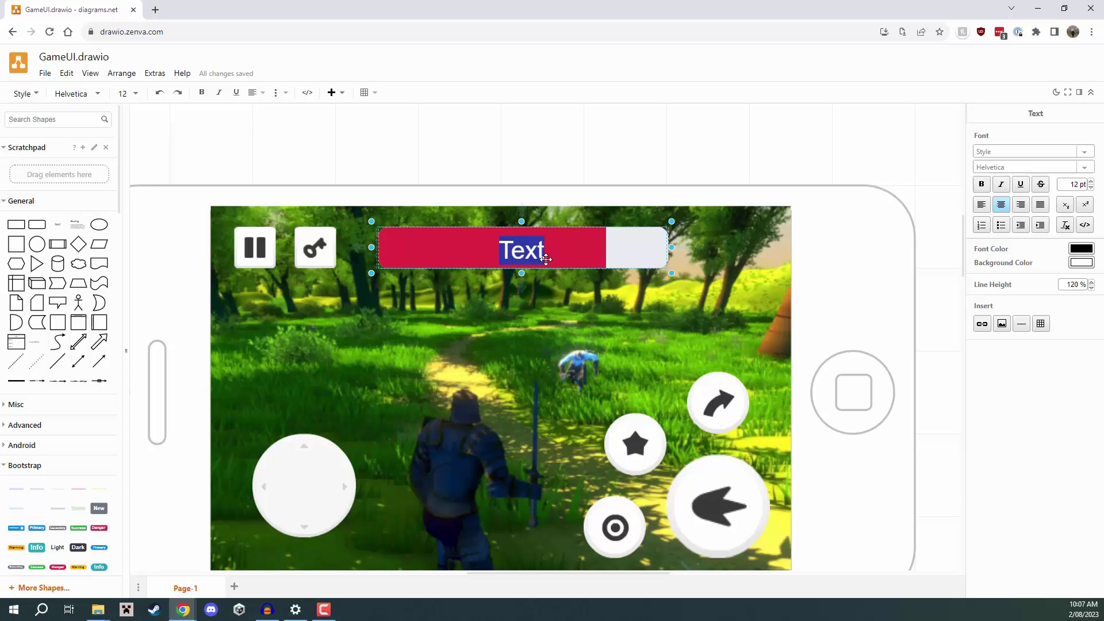
text(80 / 100)
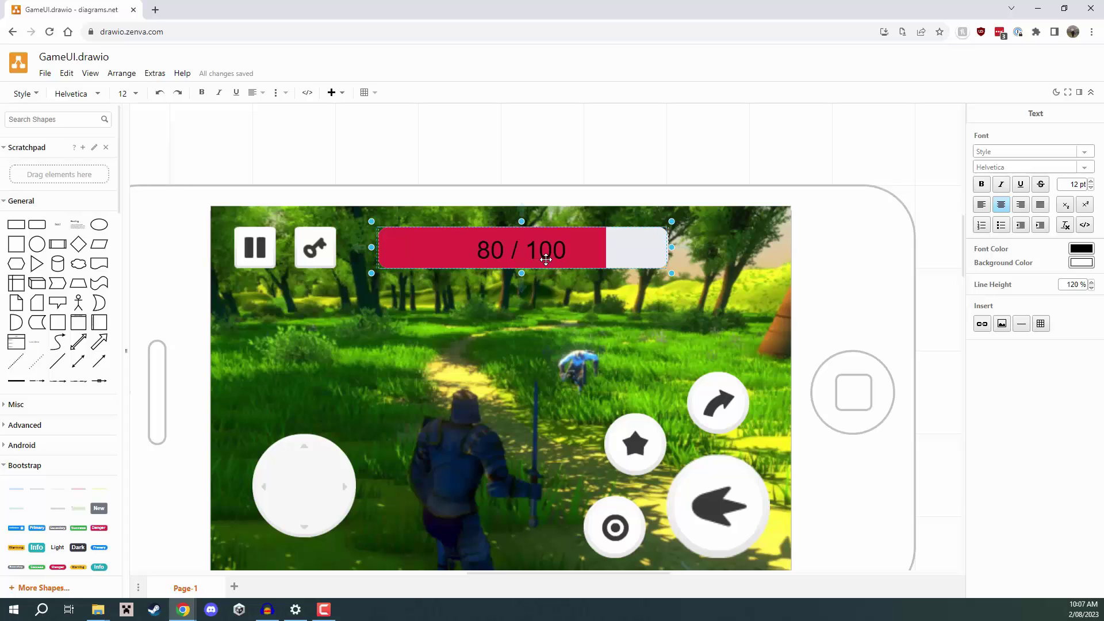
key(ctrl+a)
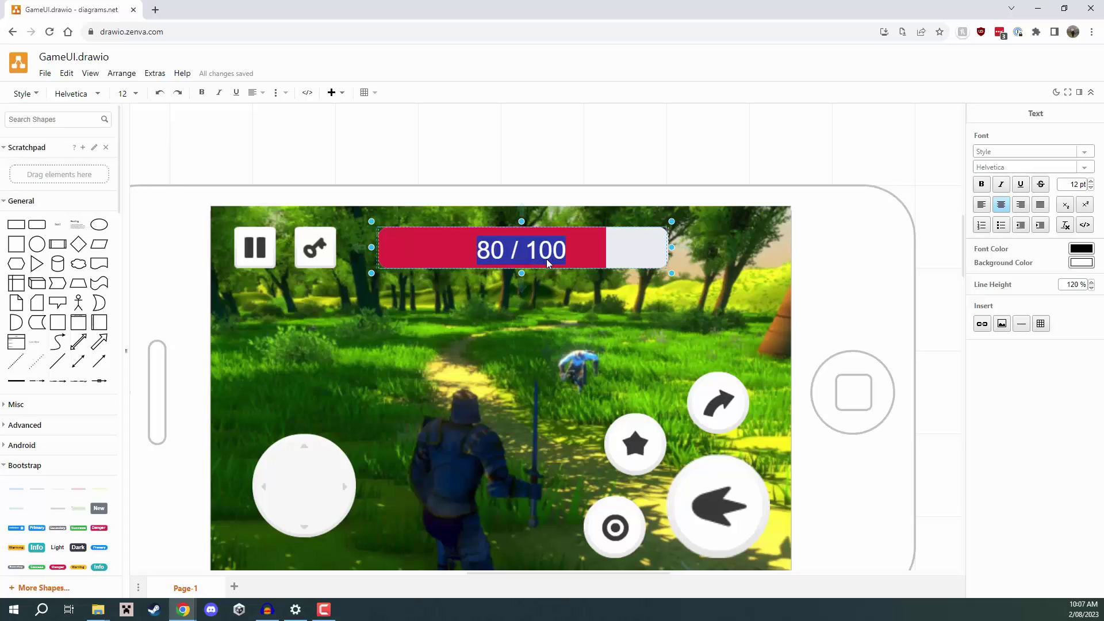
key(ctrl+b)
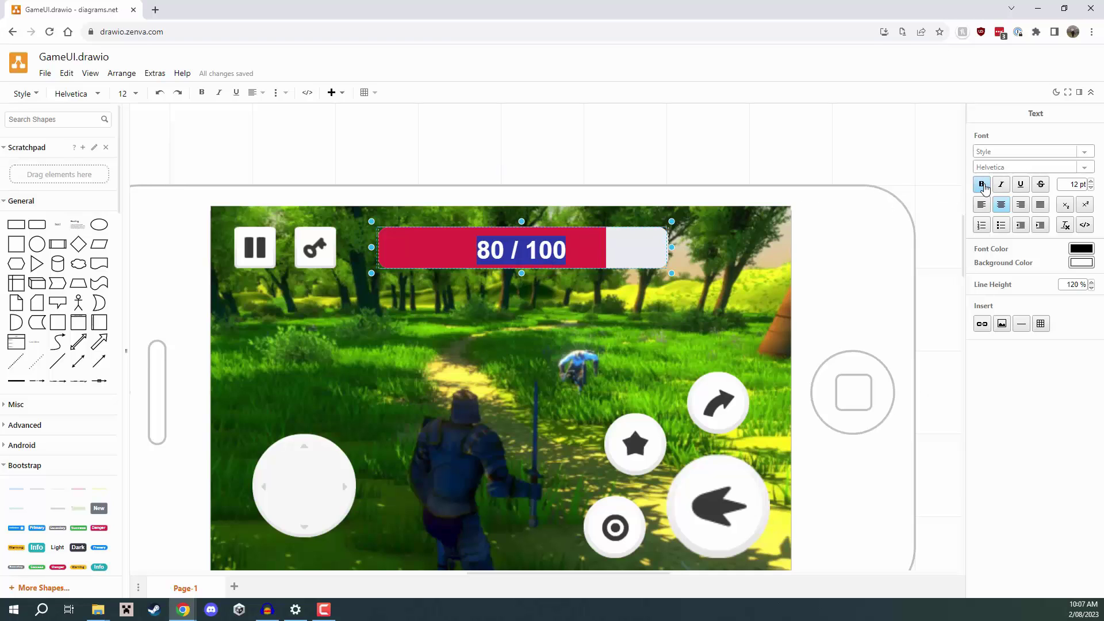
Set the health label's font color to white (FFFFFF) and deselect it.
click(1081, 248)
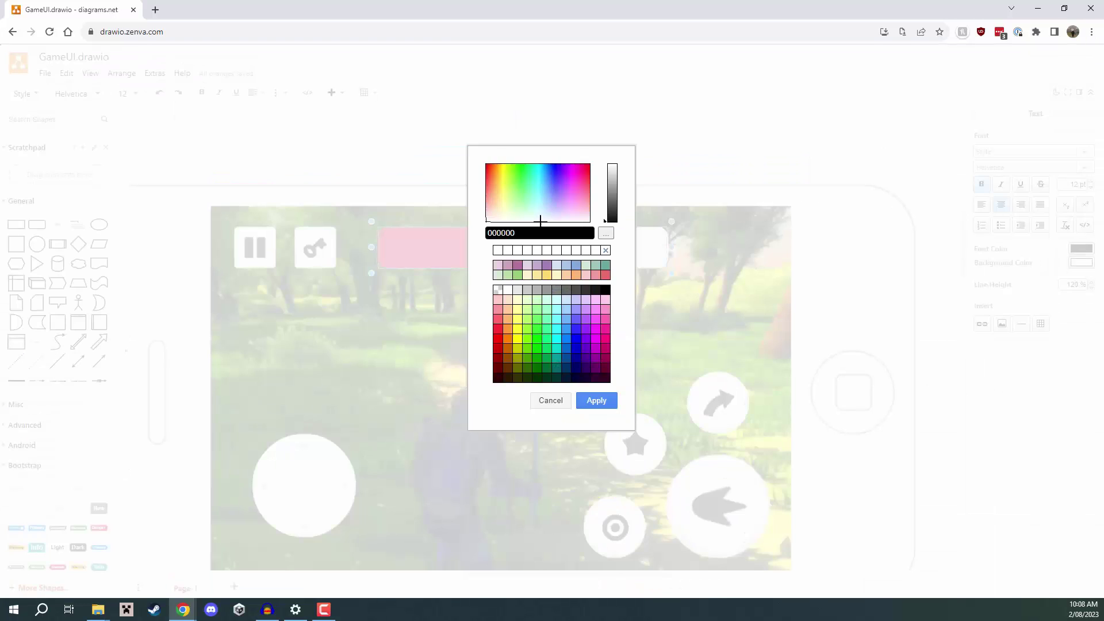
click(612, 208)
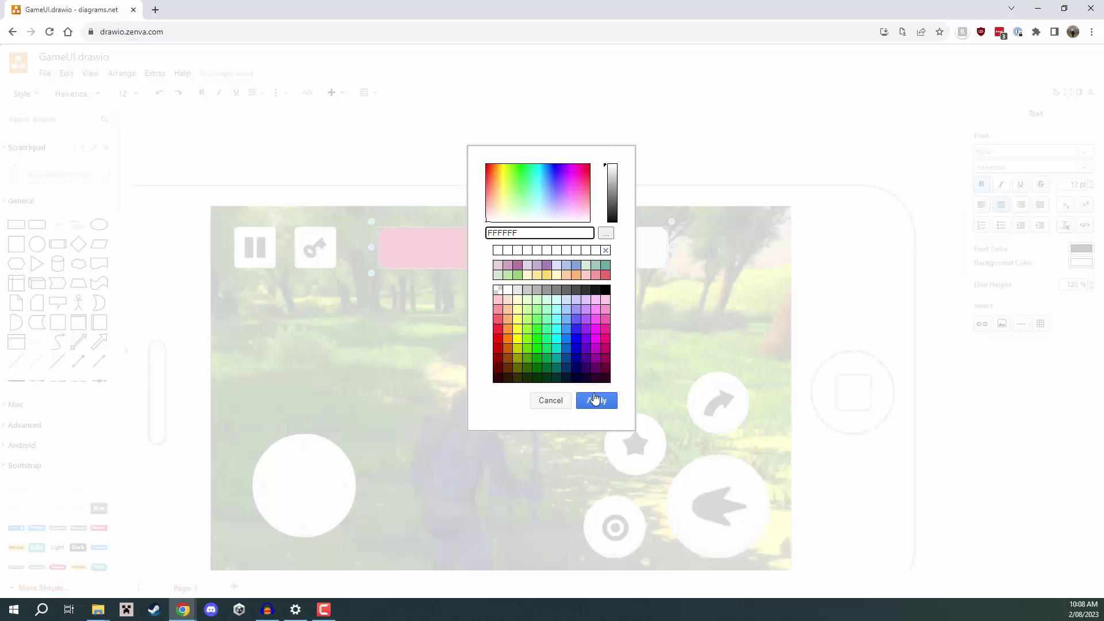
click(583, 400)
click(726, 136)
scroll(580, 360, down, 2)
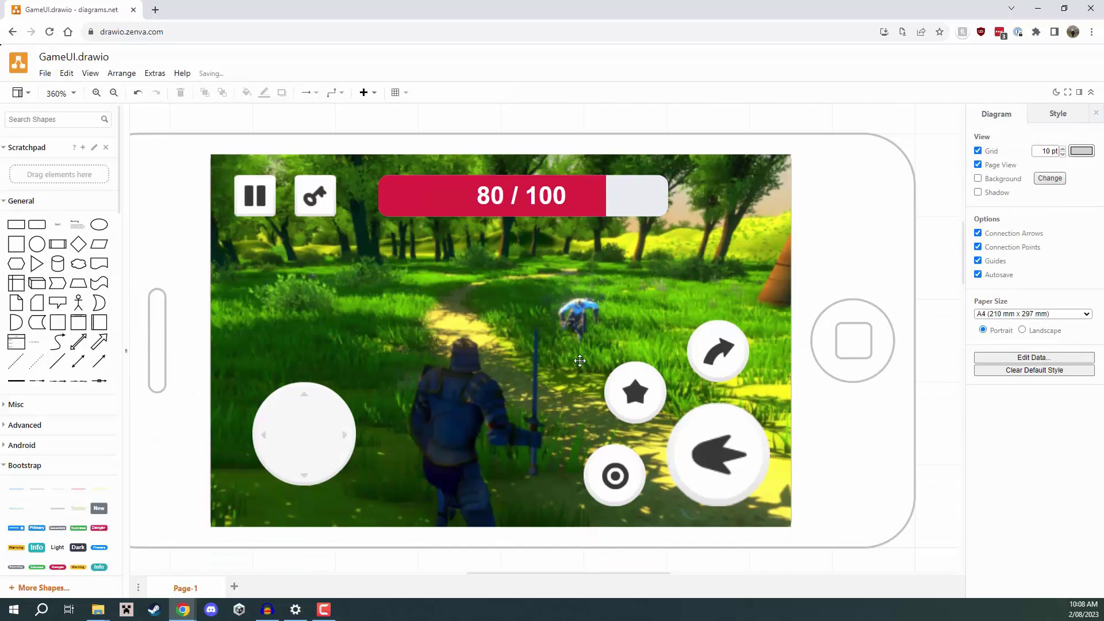
scroll(579, 360, down, 1)
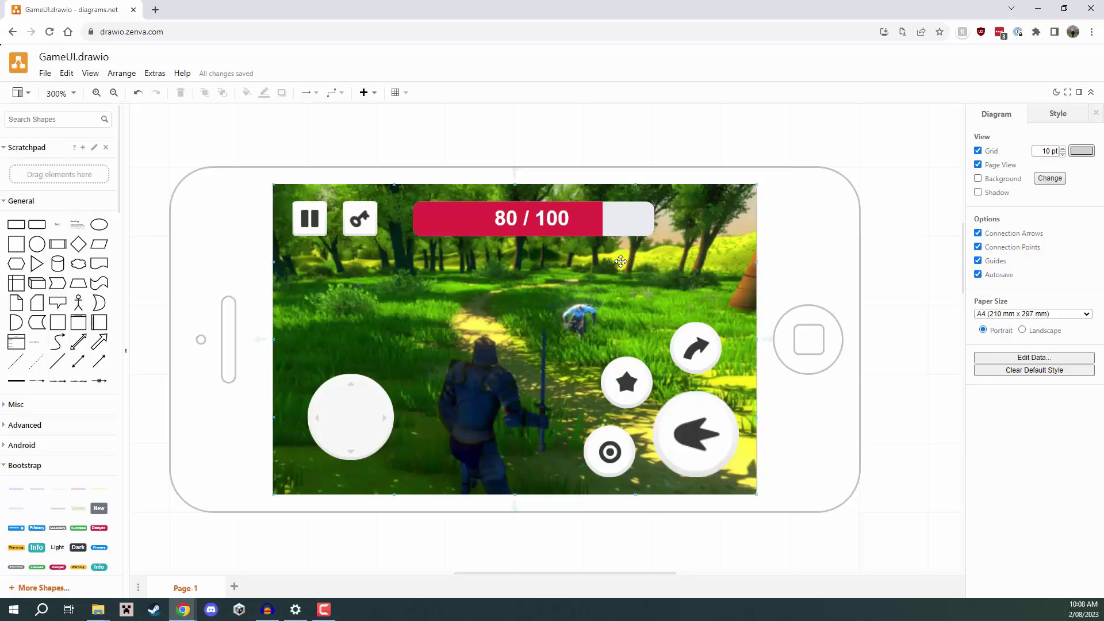
key(Escape)
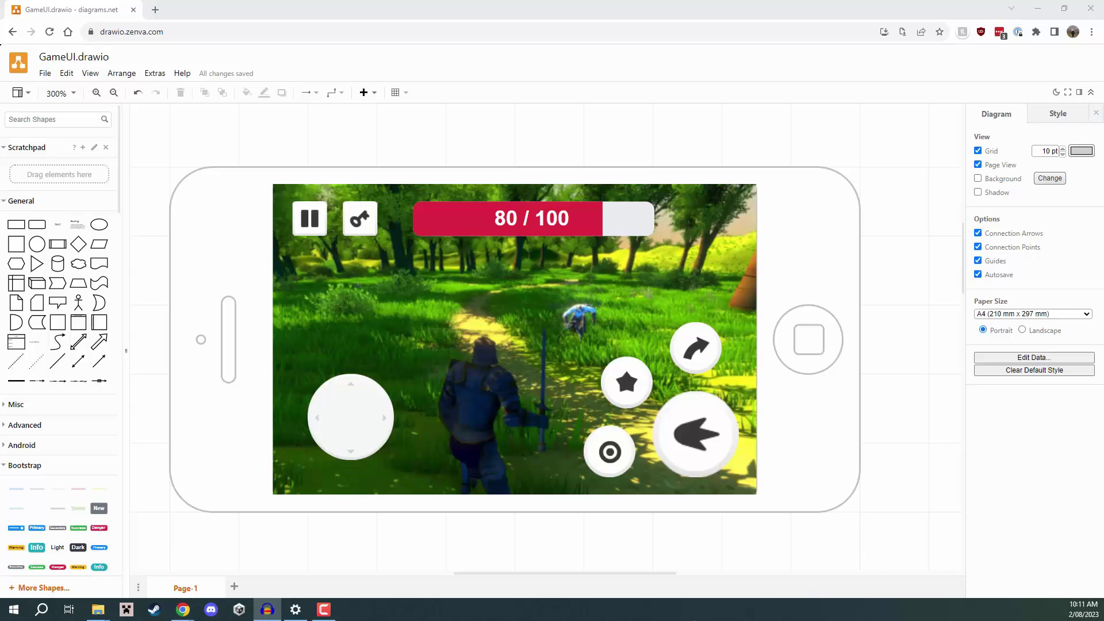
Examine the importance and placement of the round action buttons, the health bar, and the key and pause buttons.
click(892, 366)
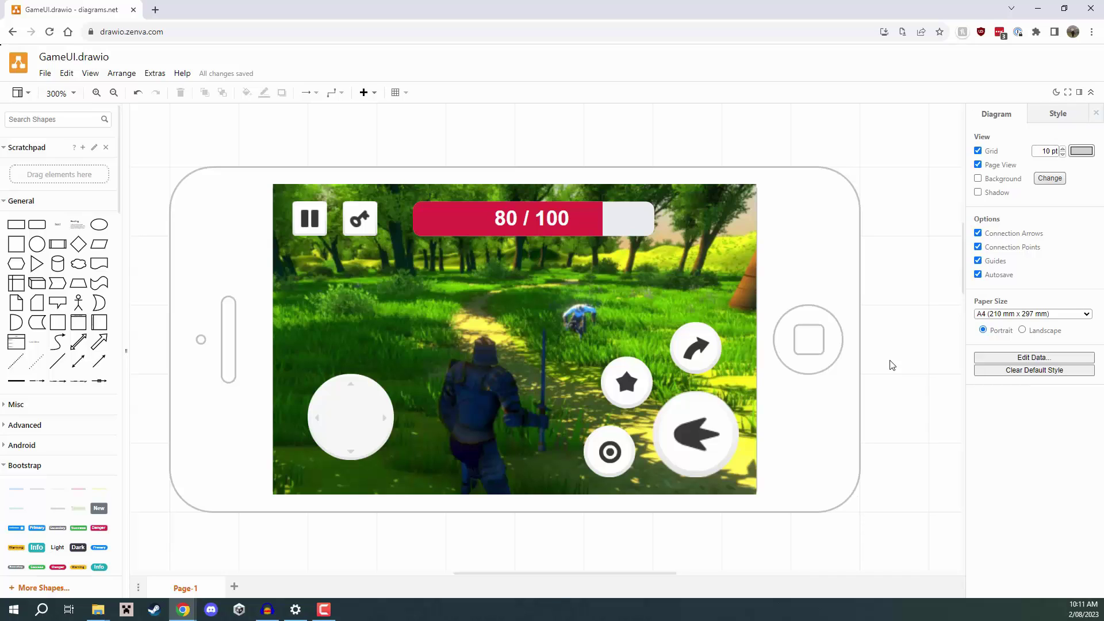
click(609, 449)
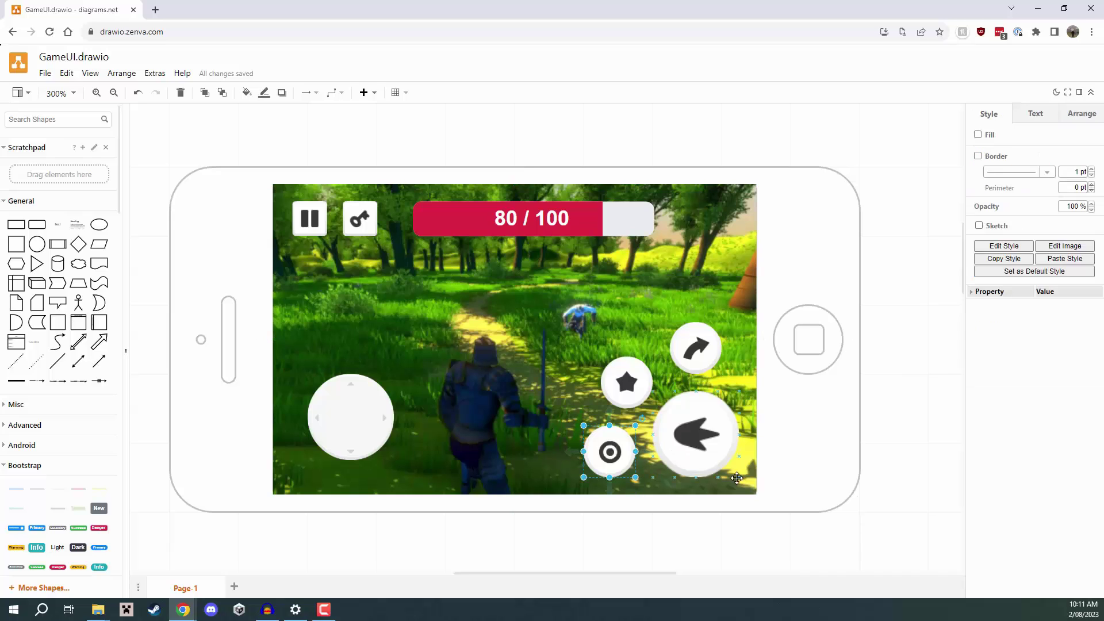
click(700, 349)
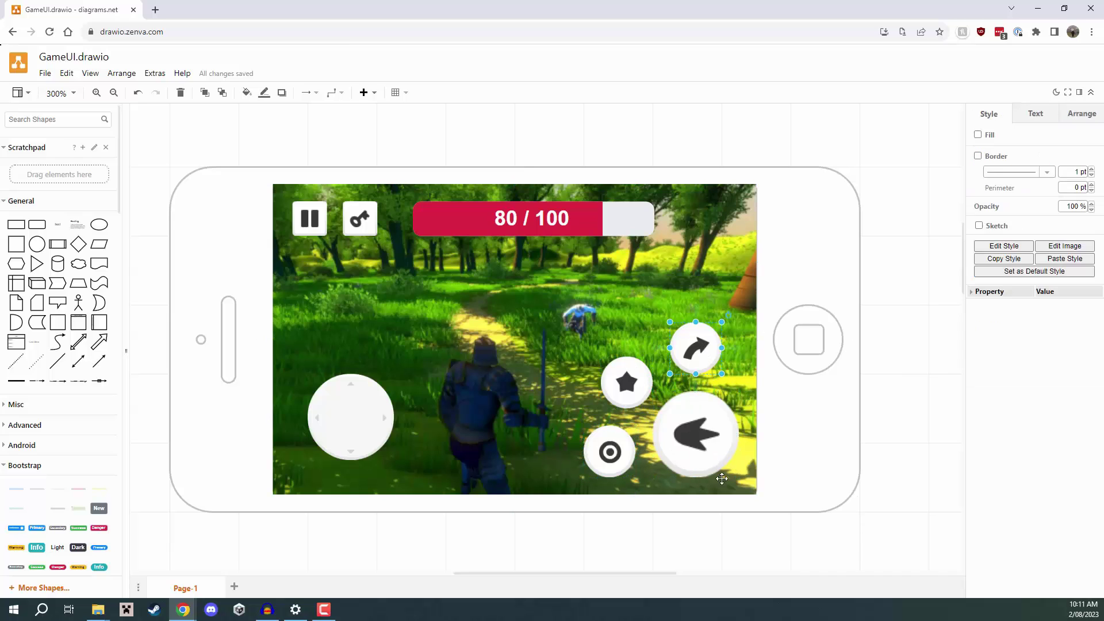
click(693, 451)
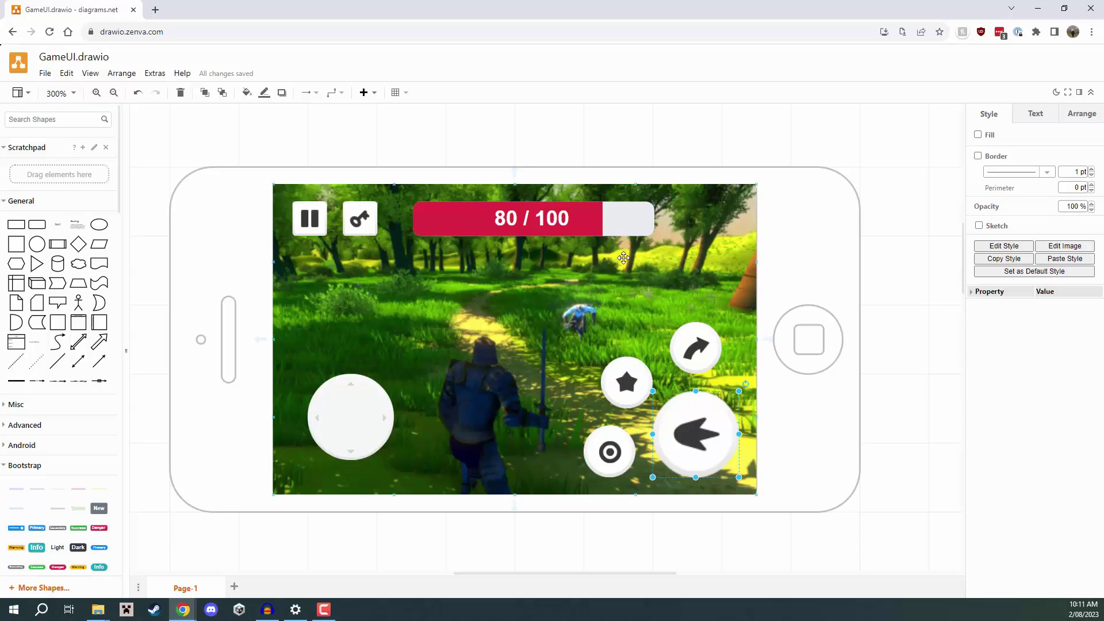
click(611, 223)
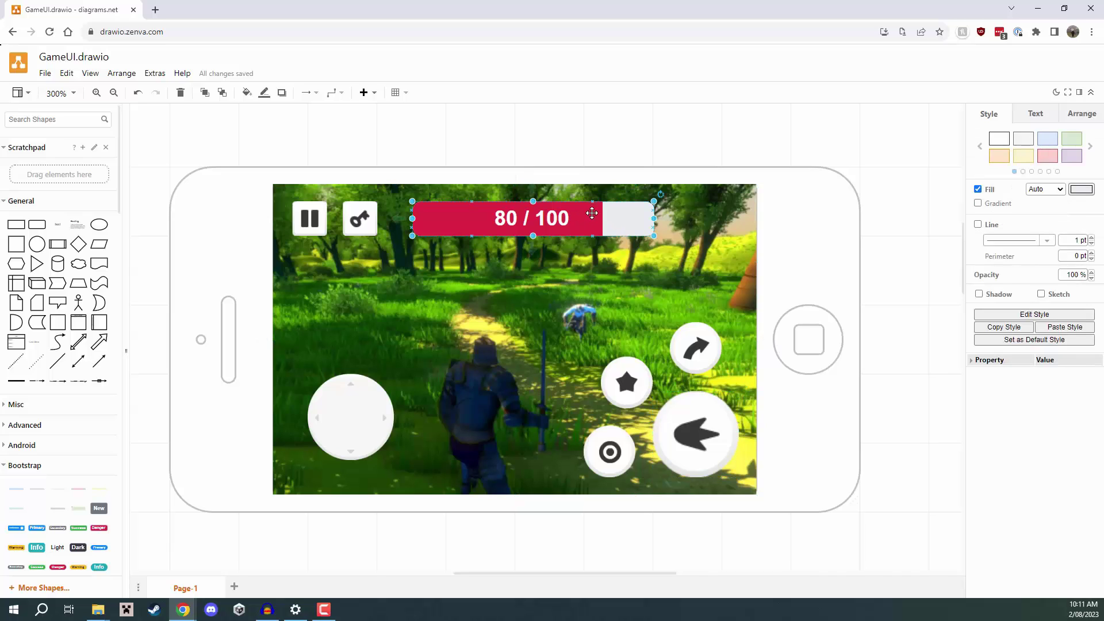
click(360, 222)
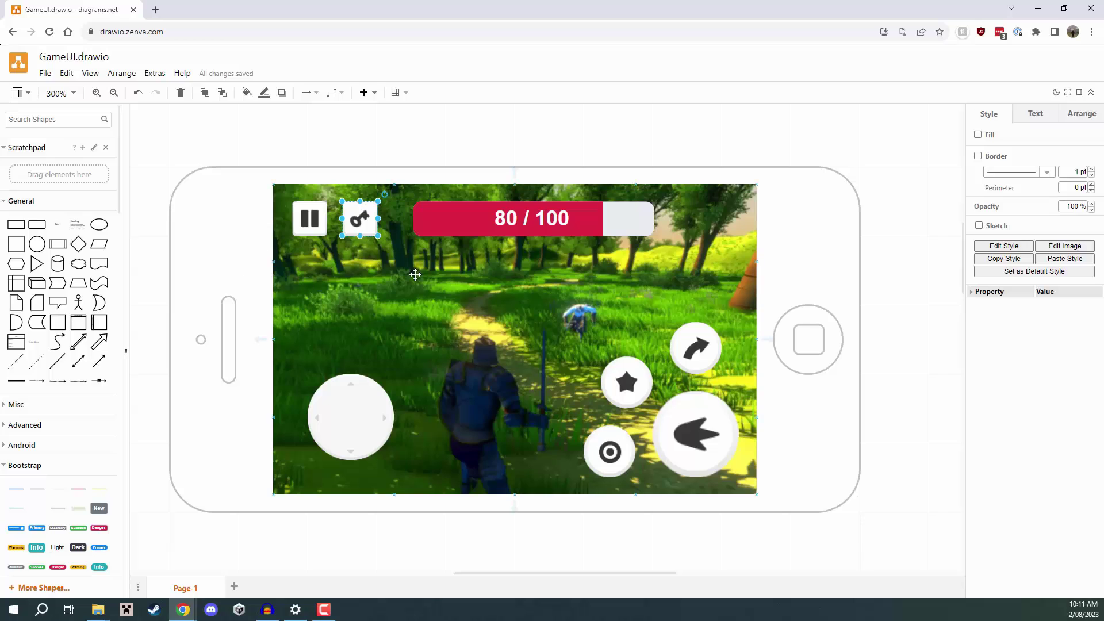
click(311, 220)
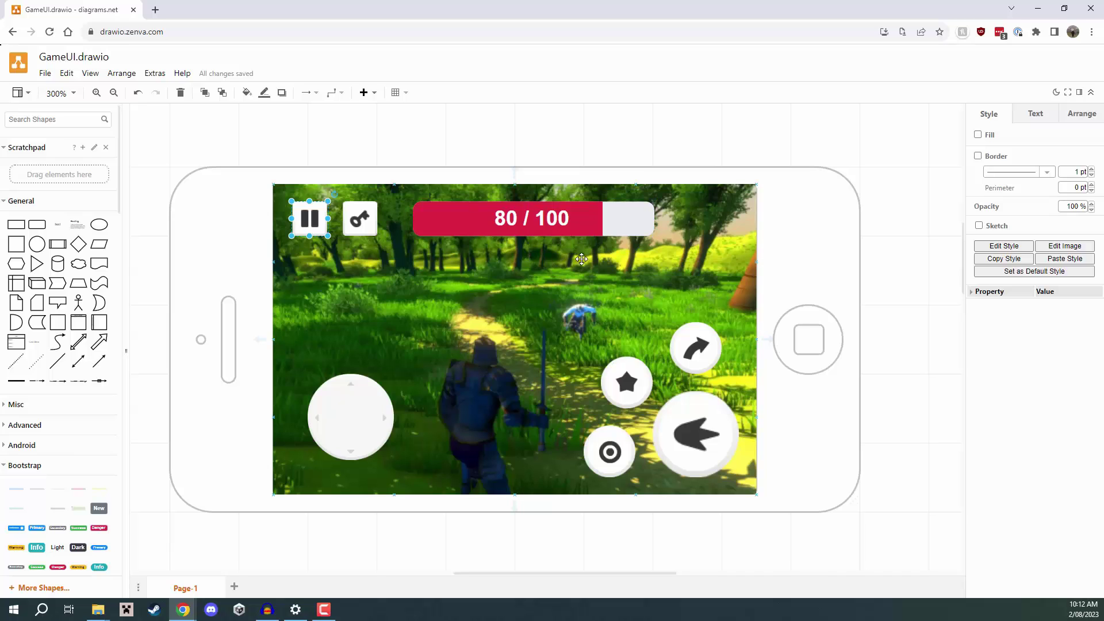
click(623, 219)
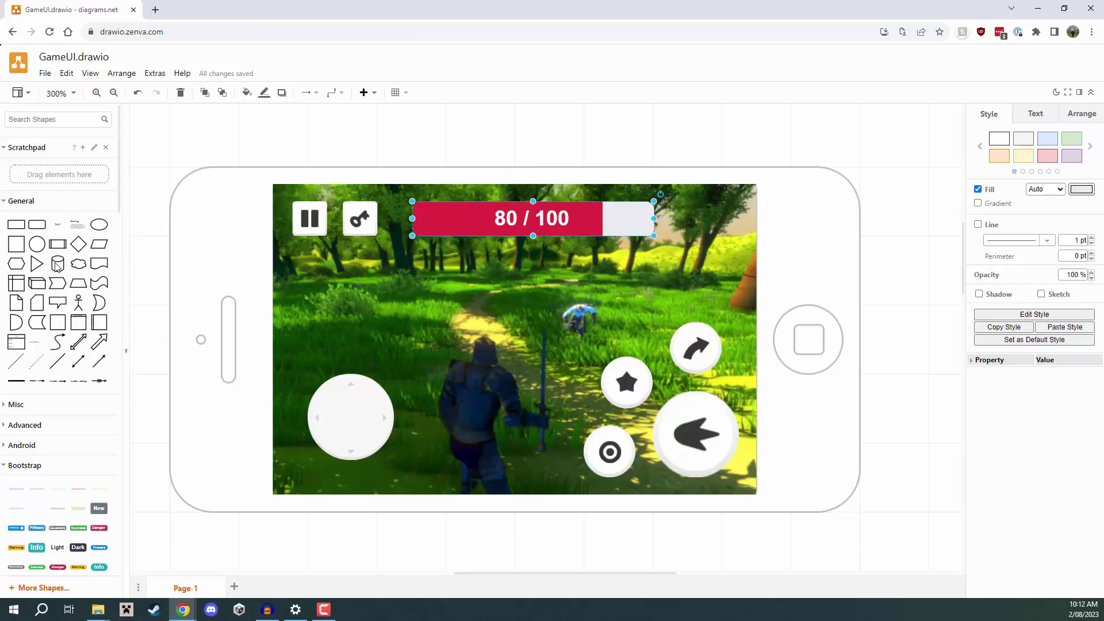
Add a second red progress bar from the Bootstrap shapes to the phone mockup.
scroll(77, 280, down, 10)
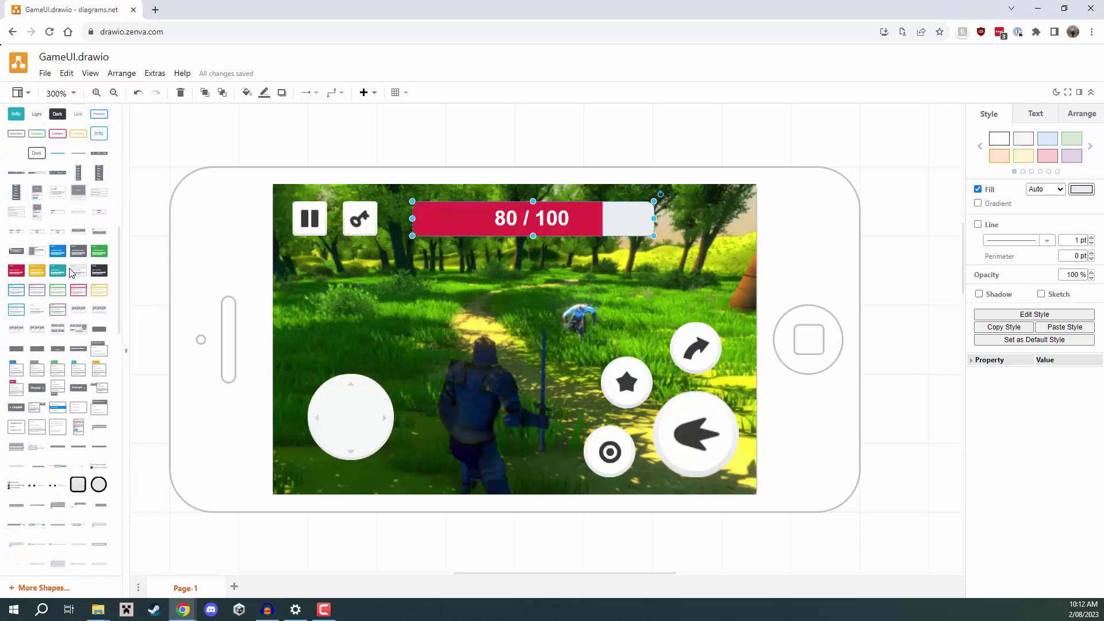
scroll(77, 482, down, 10)
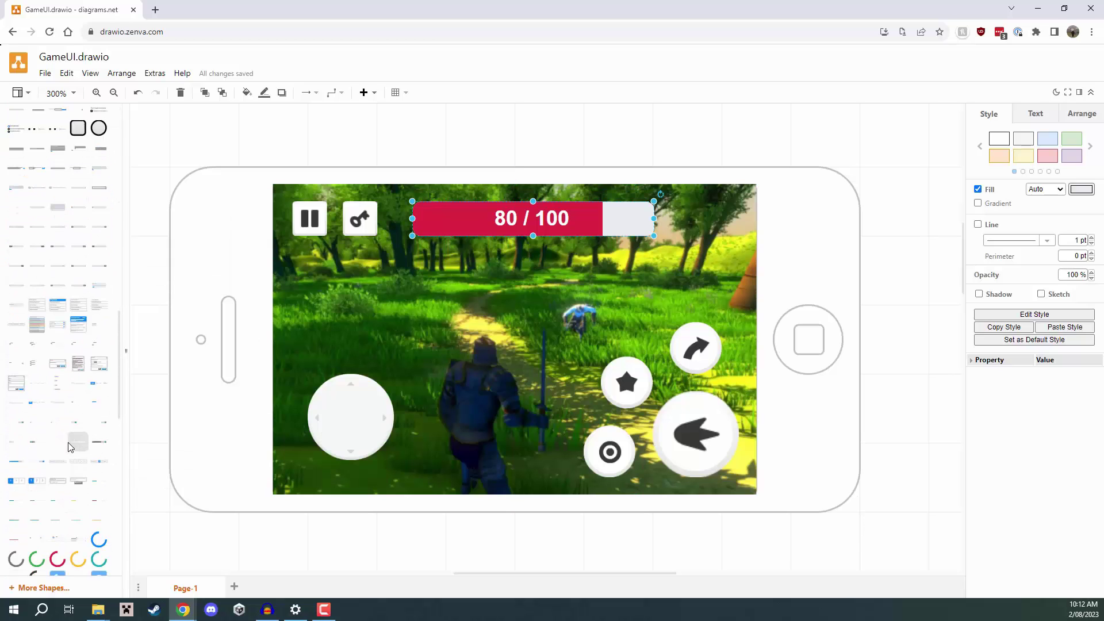
mouse_move(97, 396)
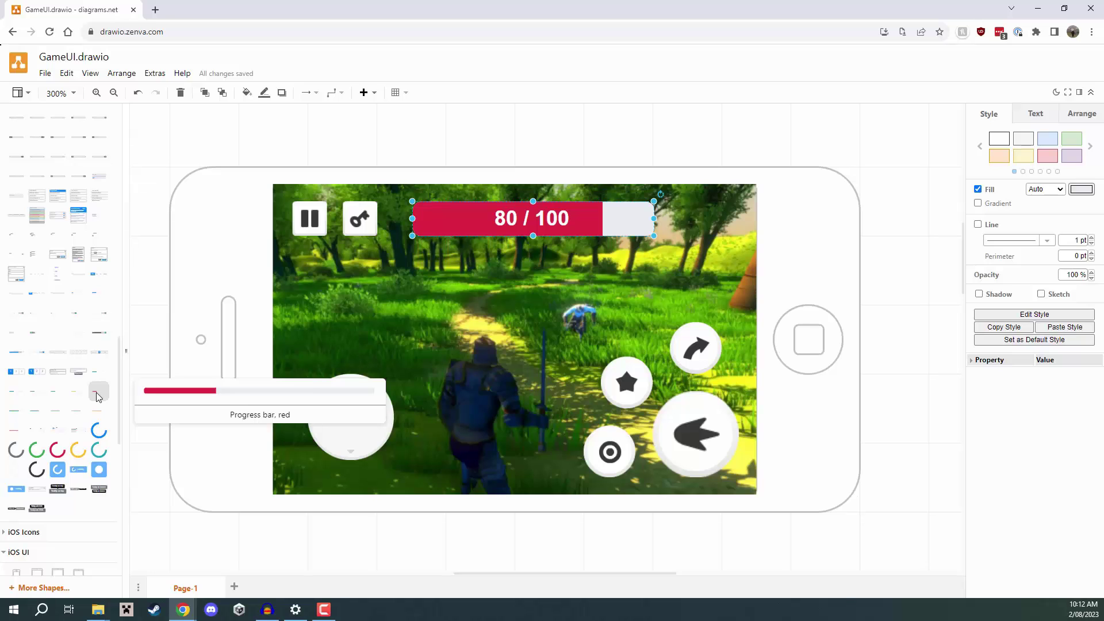
drag(96, 396, 219, 276)
Shorten the new progress bar's red fill and grey background so the bar becomes much smaller than the phone.
scroll(409, 298, down, 8)
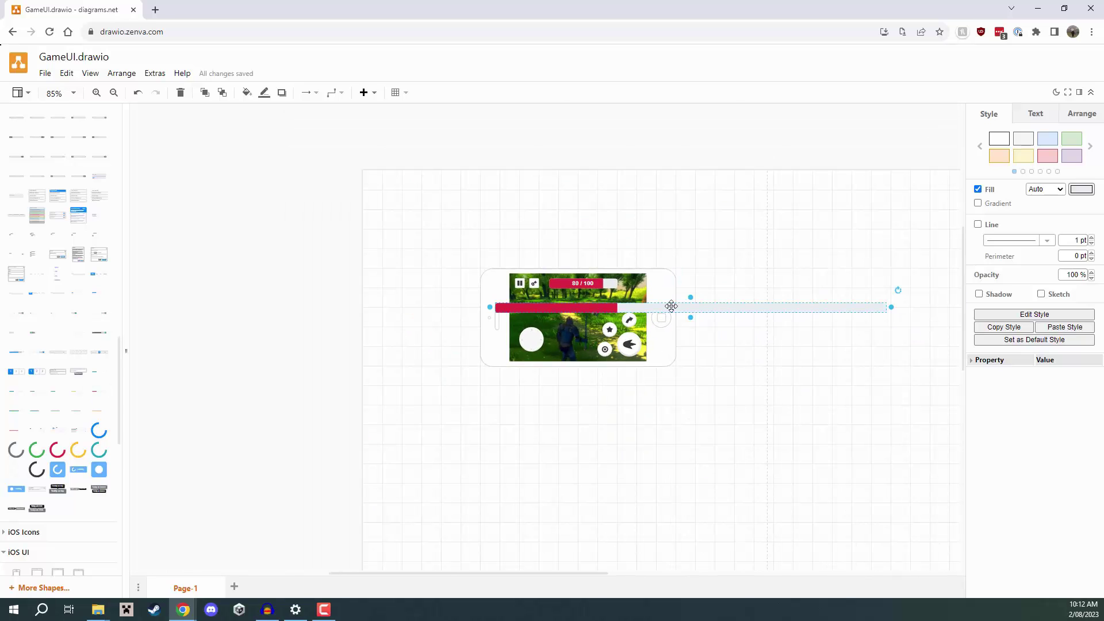
click(613, 306)
drag(611, 306, 510, 307)
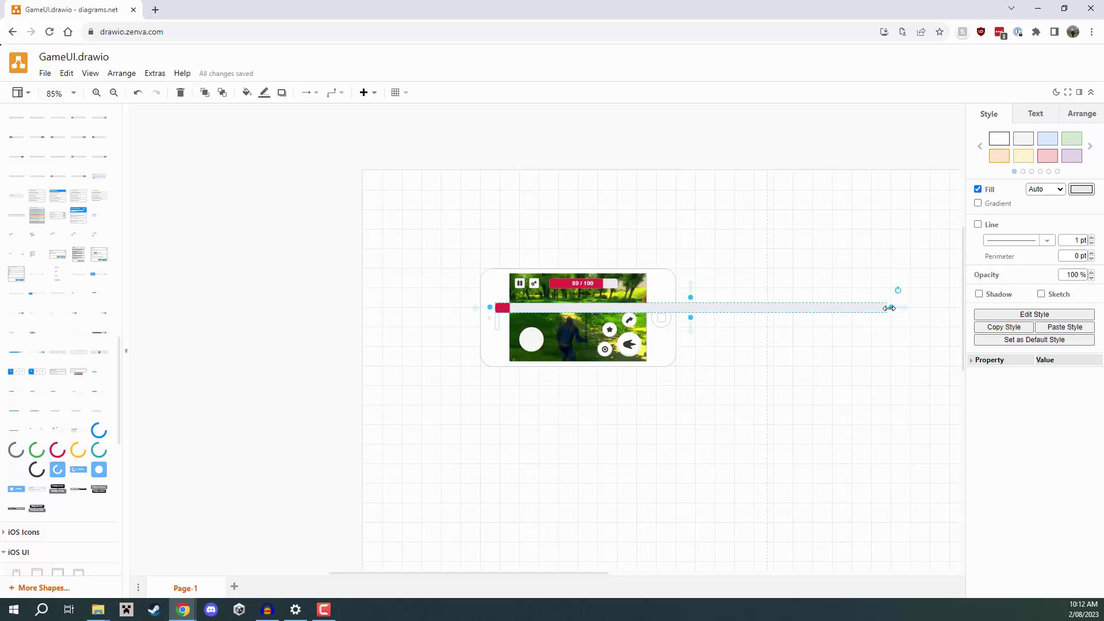
click(885, 307)
drag(523, 310, 520, 310)
Reduce the small red bar to about 36 by 10 pt and place it just above the distant enemy.
scroll(552, 299, up, 6)
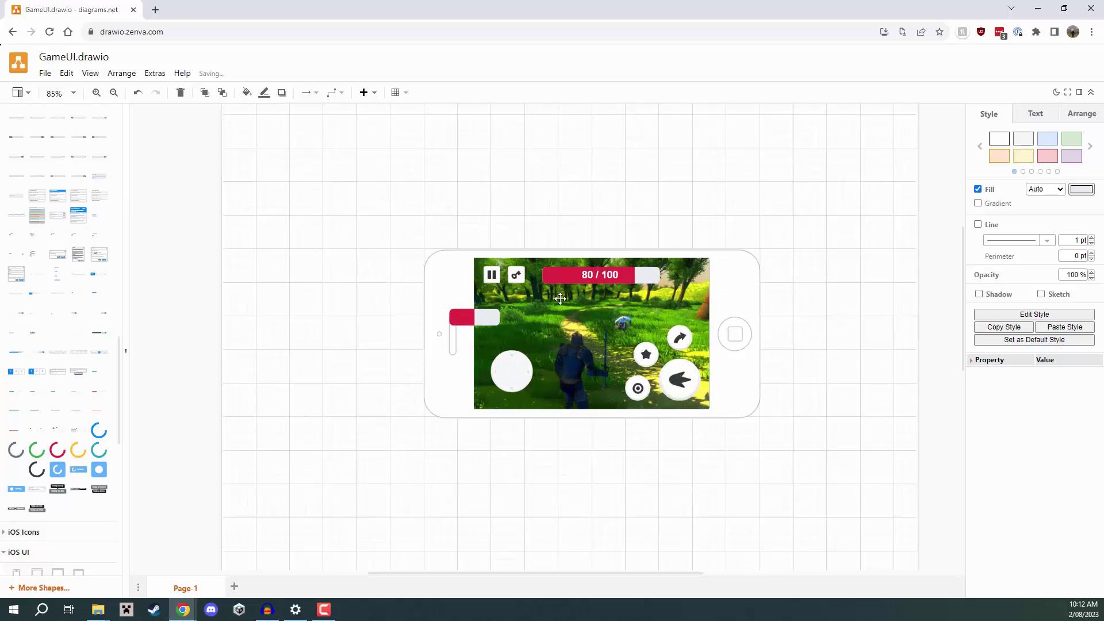
scroll(581, 324, up, 4)
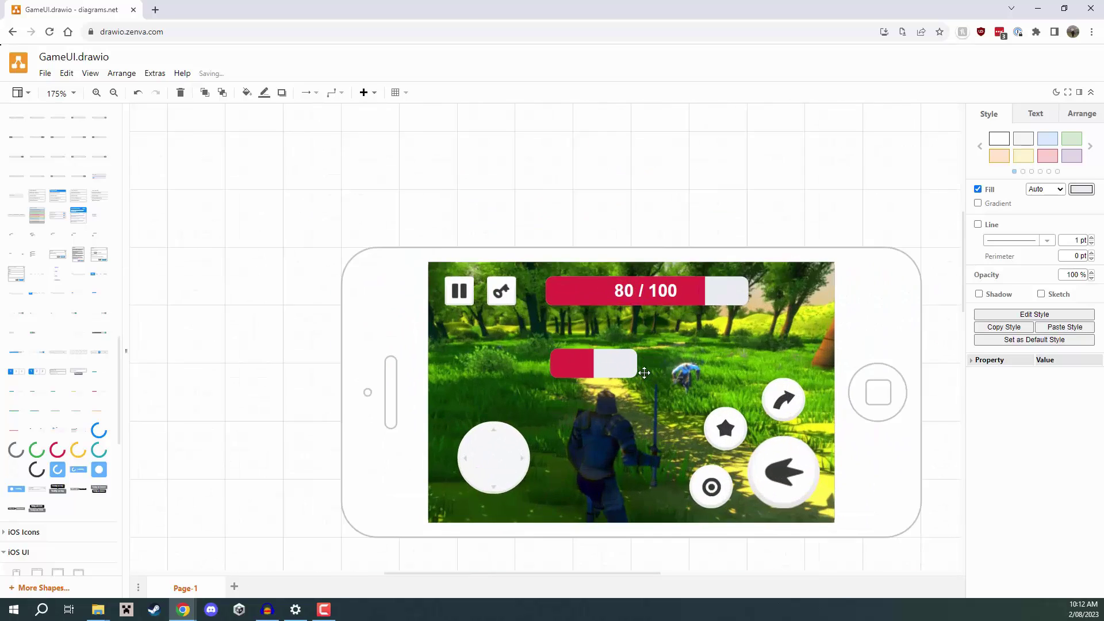
mouse_move(572, 380)
mouse_down()
mouse_move(572, 360)
mouse_move(631, 349)
mouse_move(561, 349)
mouse_move(729, 347)
mouse_move(729, 328)
mouse_up()
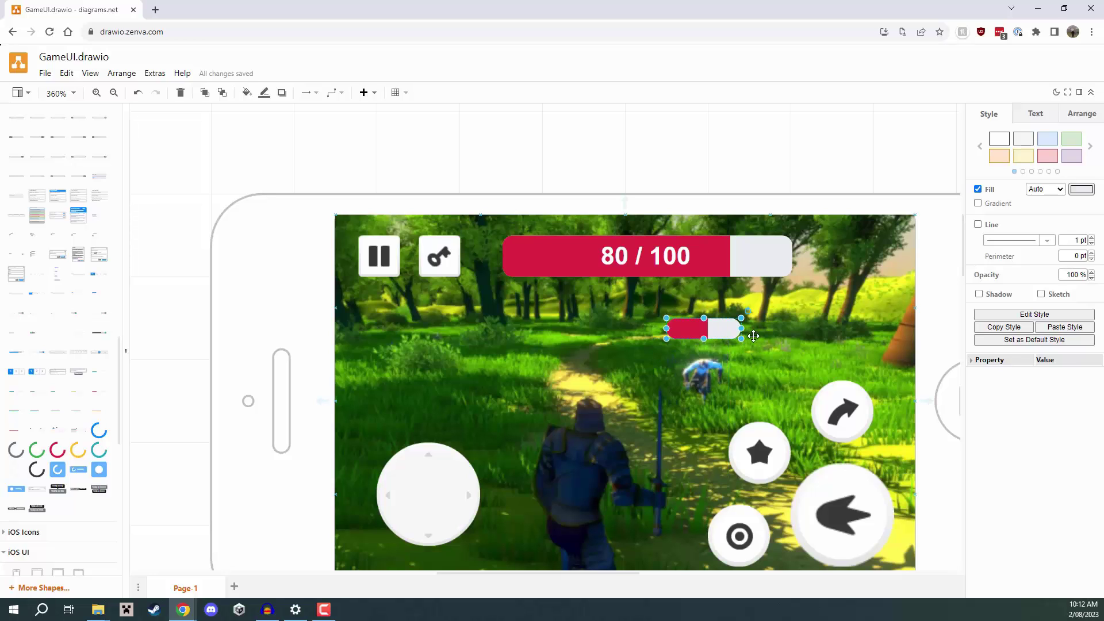
key(Down)
key(Down)
key(Down)
key(Down)
key(Down)
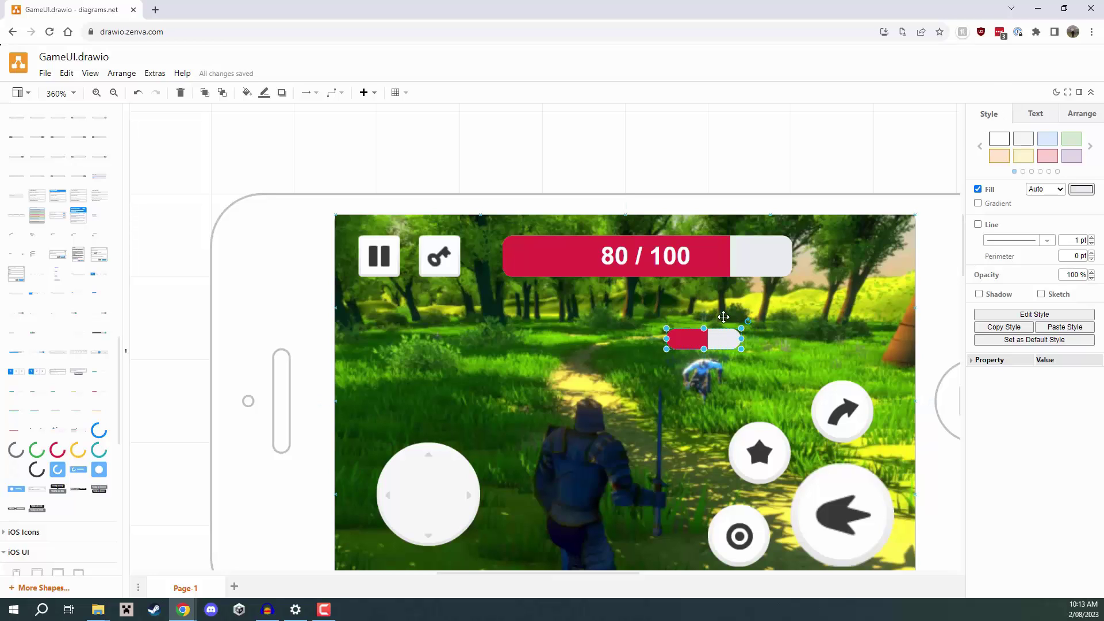
Set the enemy health bar's width to 32 pt and its height to 6 pt.
click(1076, 119)
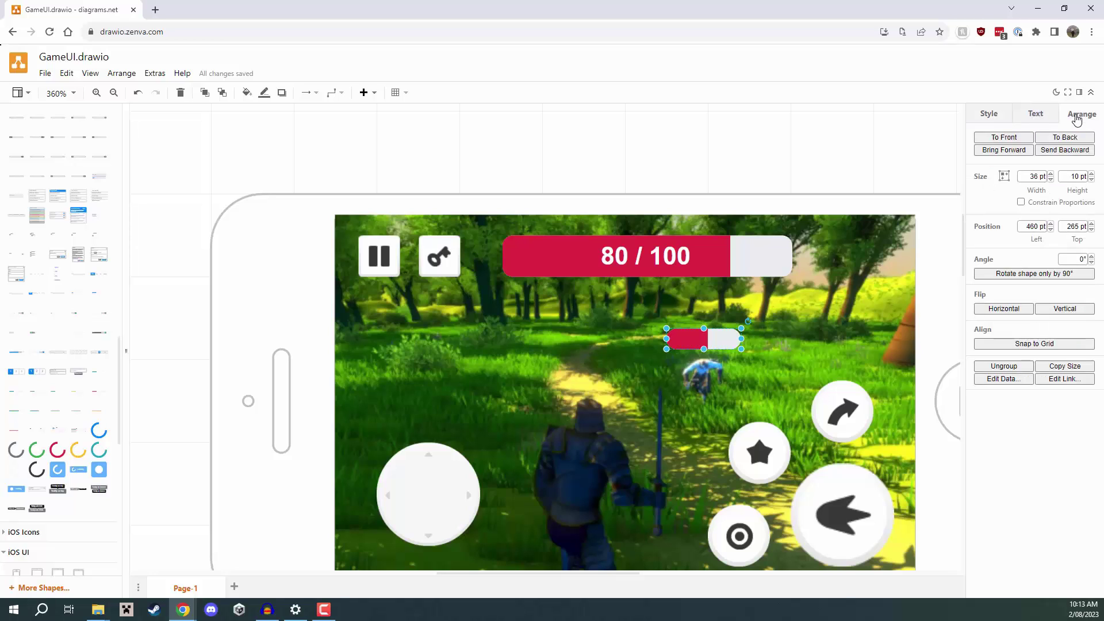
click(1050, 179)
click(1050, 180)
click(1049, 180)
click(1050, 179)
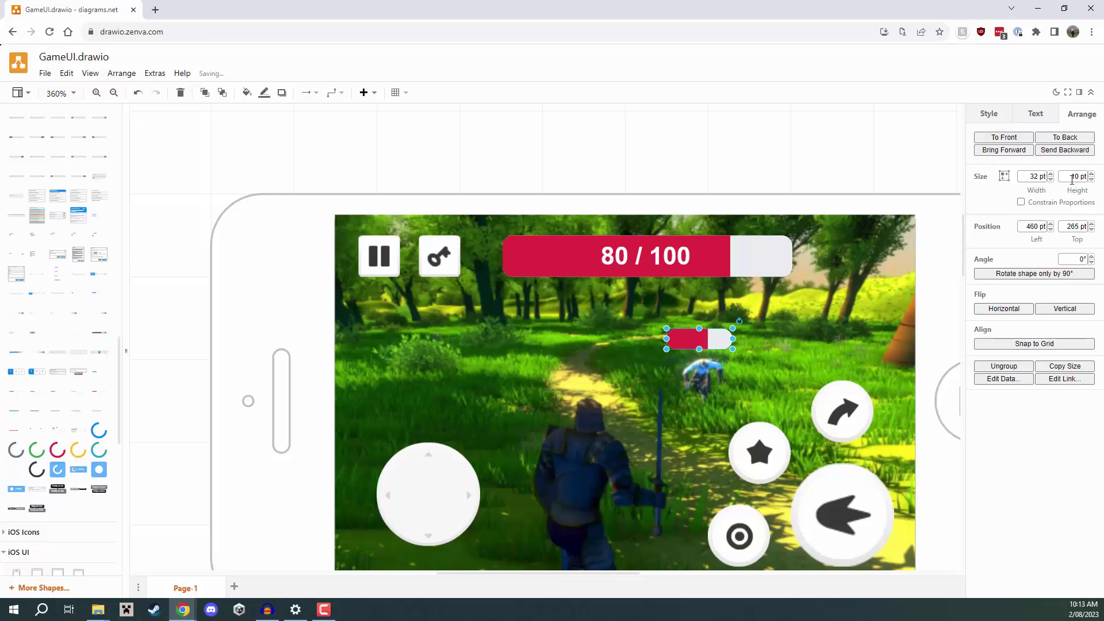
click(1091, 180)
click(1092, 180)
click(1091, 180)
click(1091, 179)
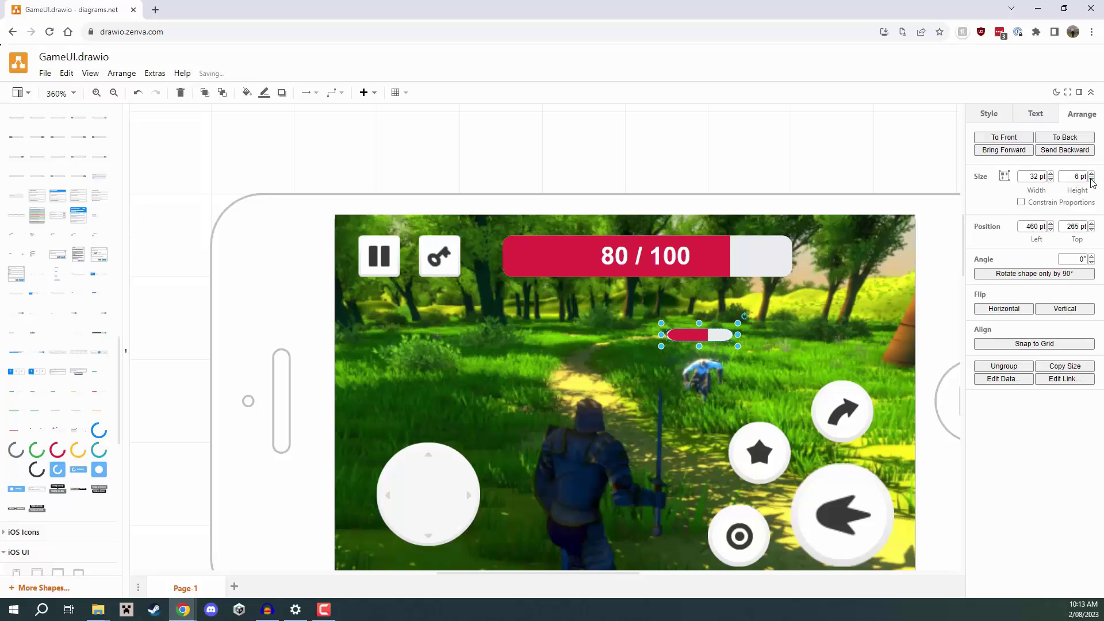
Set the enemy health bar's width to 26 pt and try to shorten its red fill.
click(1049, 179)
click(1050, 179)
click(1050, 180)
click(1050, 179)
click(1050, 179)
click(1049, 179)
click(1050, 179)
click(1050, 179)
click(1050, 180)
click(1050, 179)
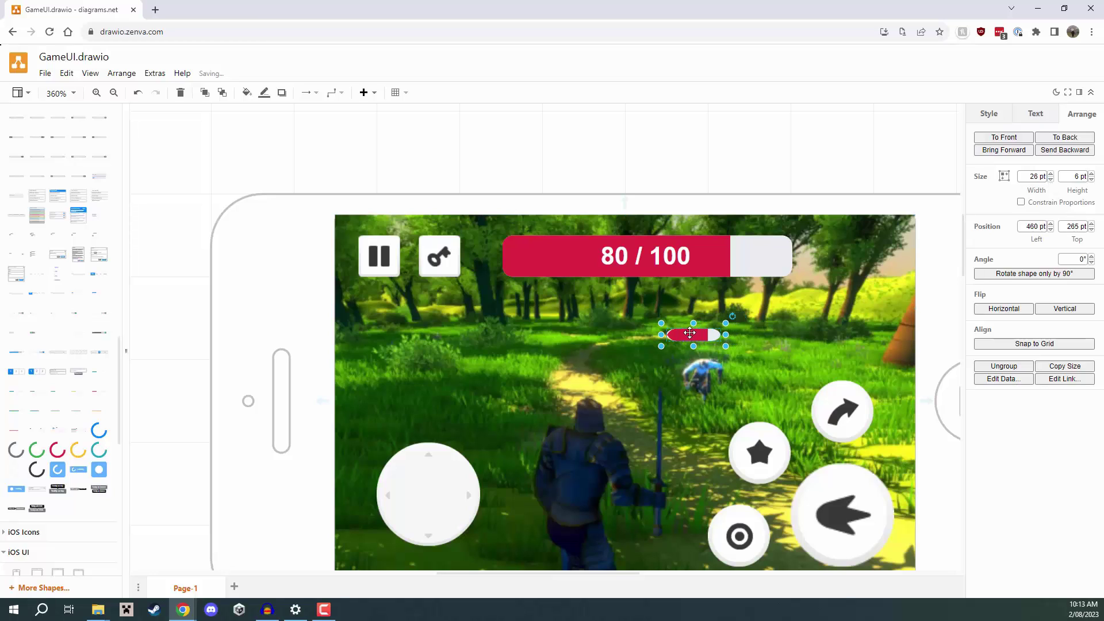
click(704, 335)
drag(713, 334, 707, 335)
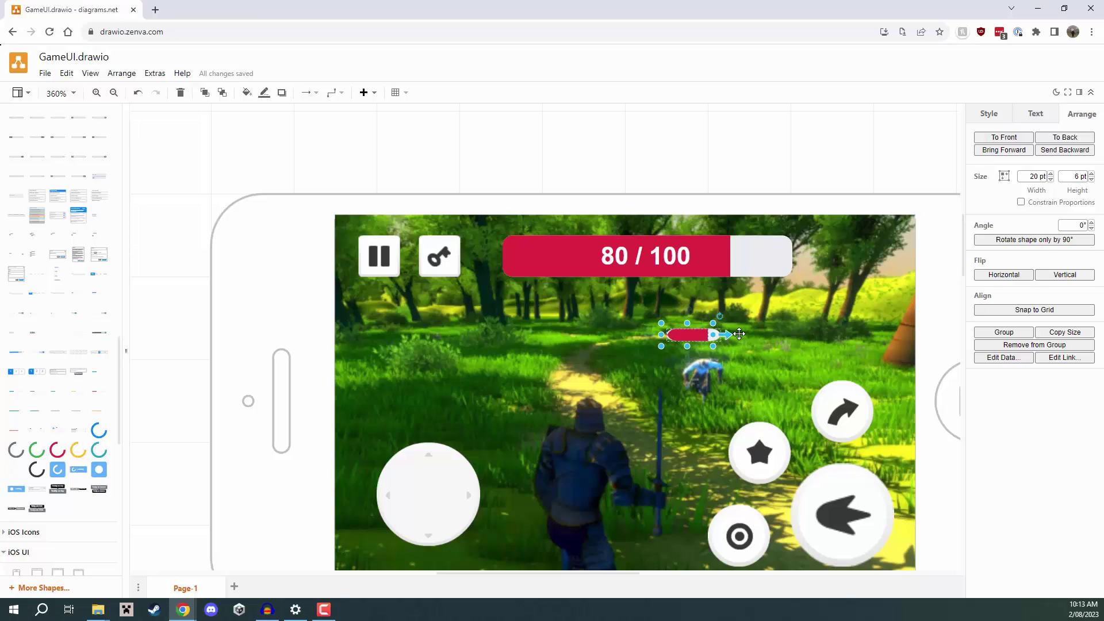
Nudge the enemy health bar to 465 pt left and 269 pt top, centred over the enemy, and deselect it.
click(714, 330)
click(714, 330)
key(Right)
key(Right)
key(Right)
key(Right)
key(Down)
key(Down)
key(Down)
key(Down)
key(Down)
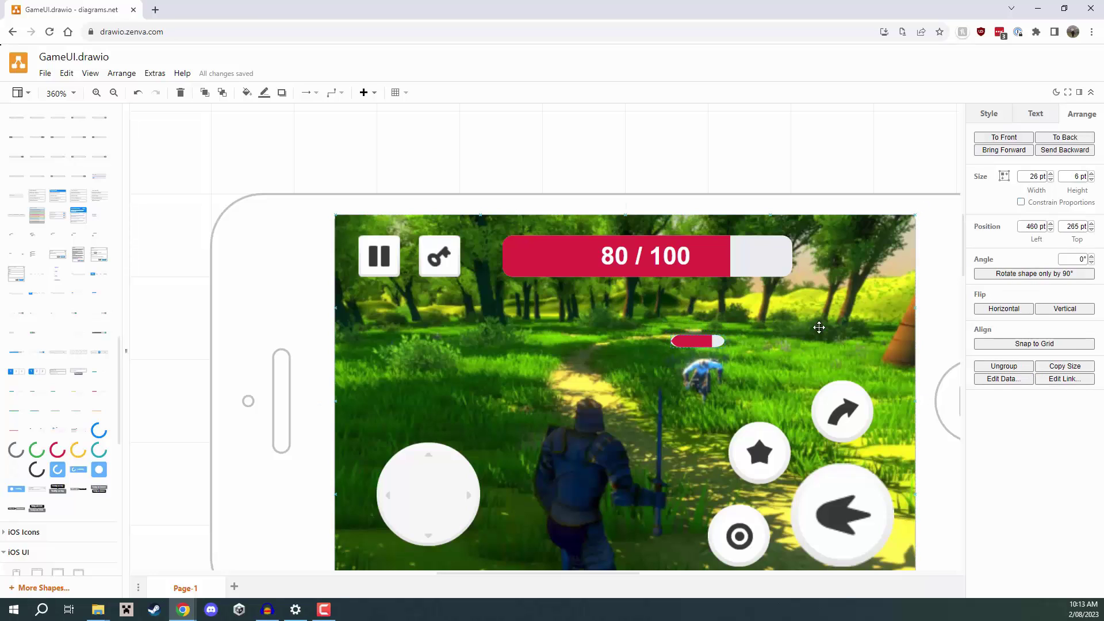
key(Right)
scroll(760, 120, down, 2)
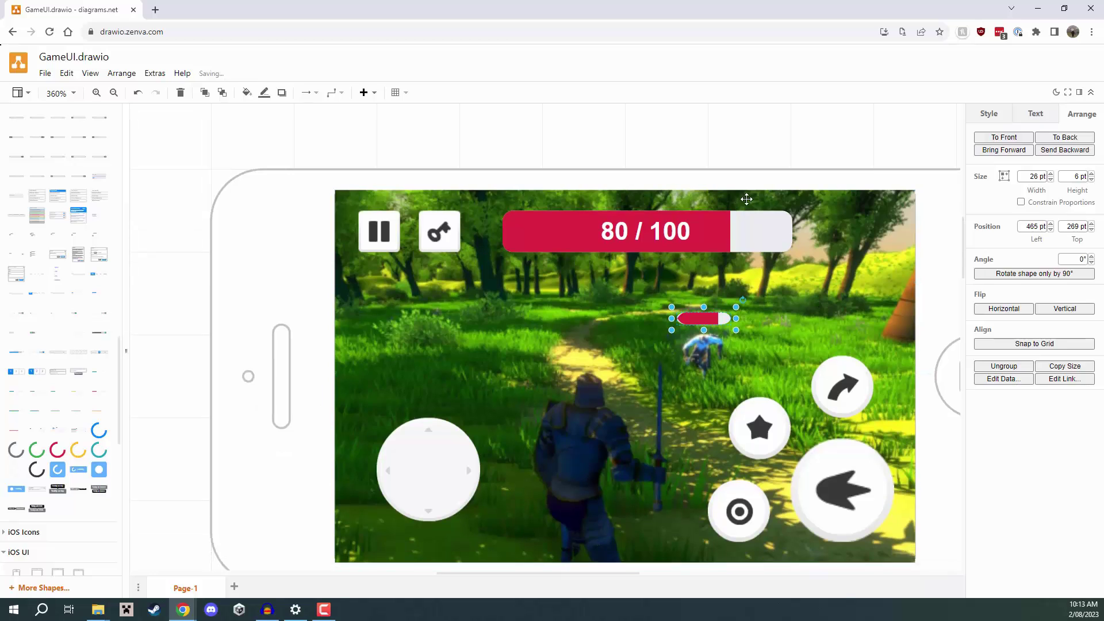
click(760, 120)
key(ctrl+minus)
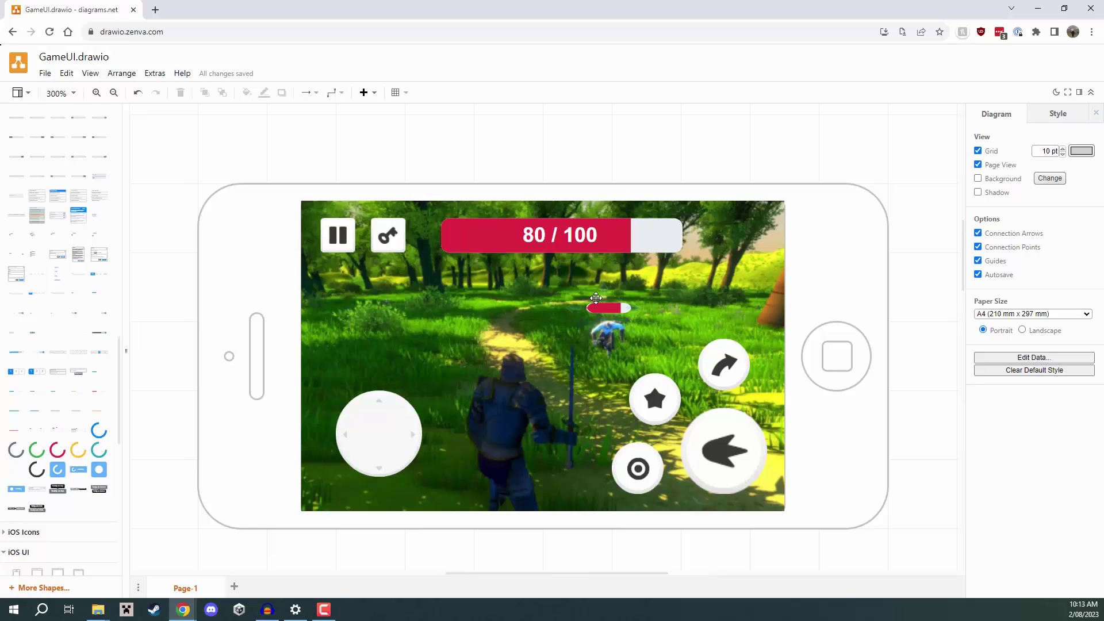
Compare the player's health bar with the enemy's bar, and the large attack button with the curved-arrow button.
click(607, 248)
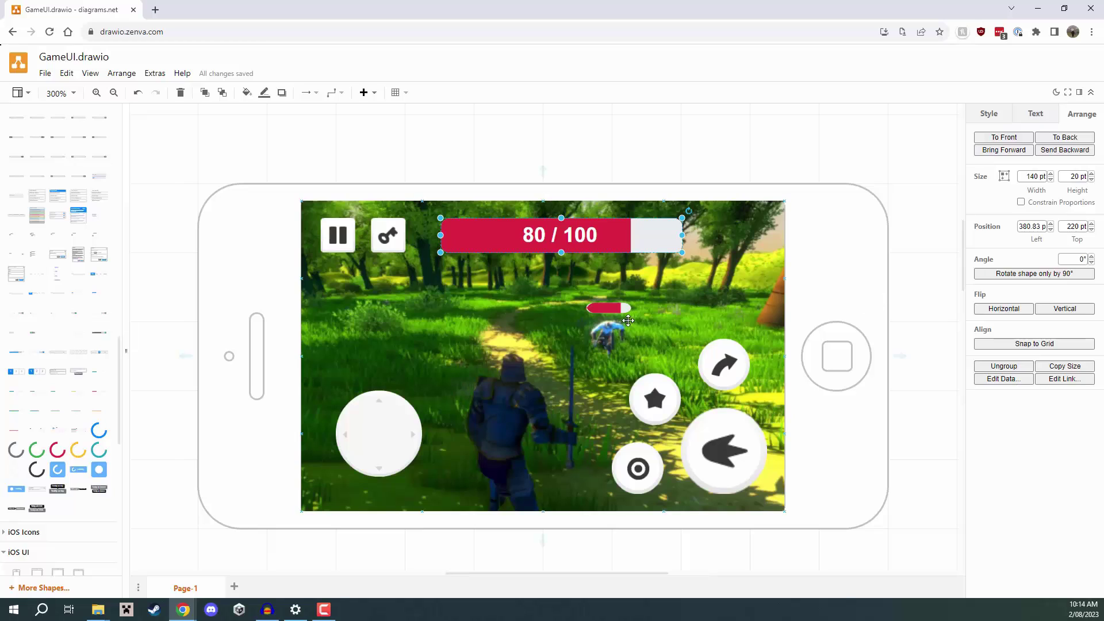
click(610, 308)
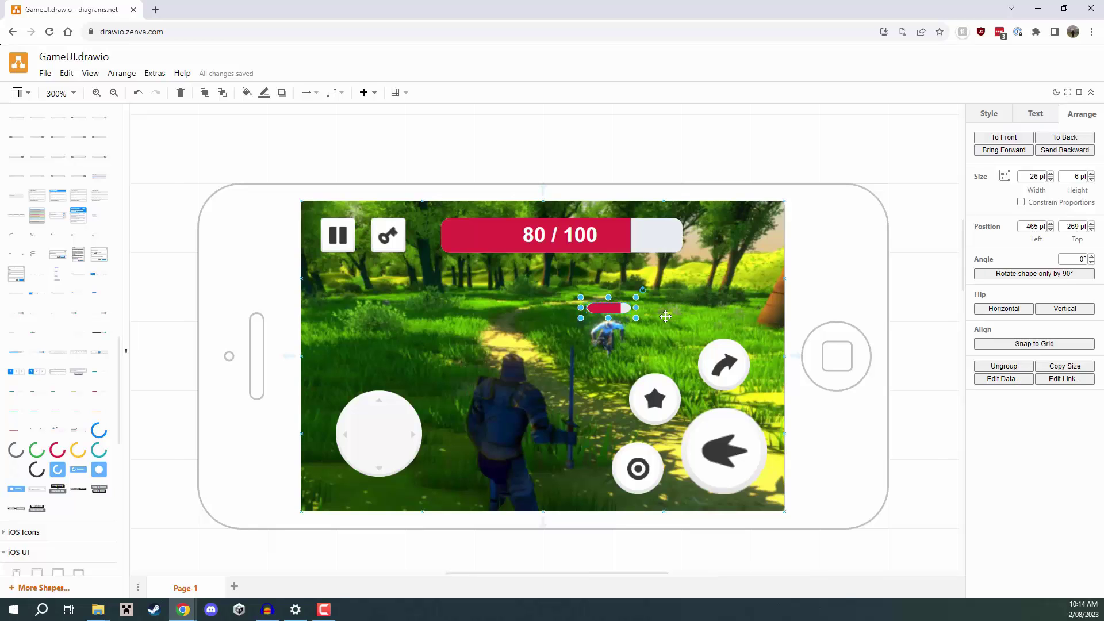
click(639, 237)
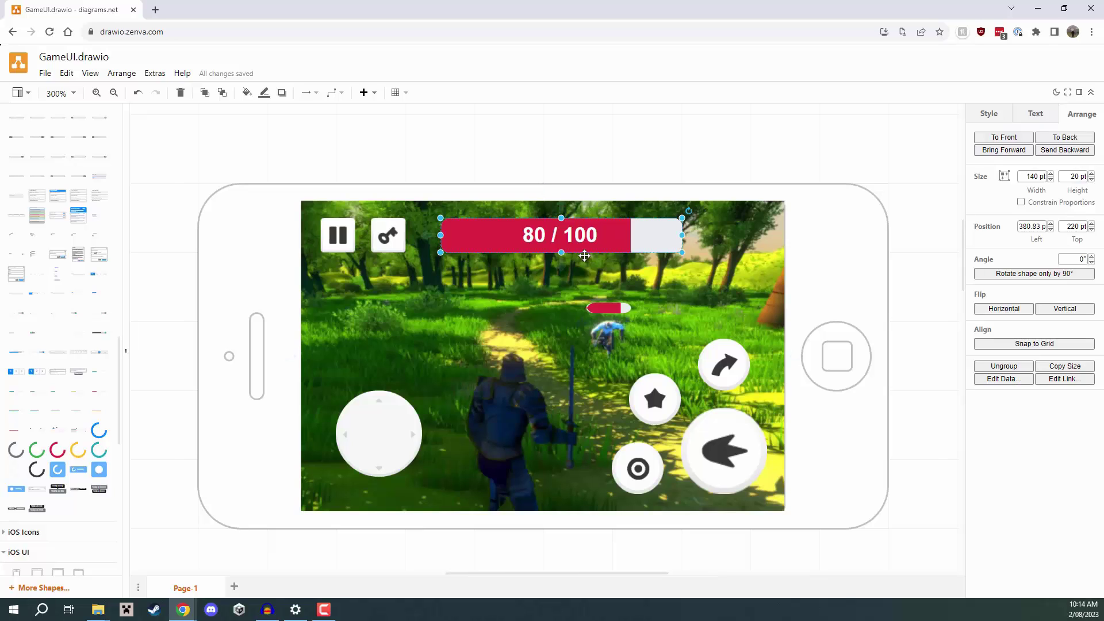
click(608, 309)
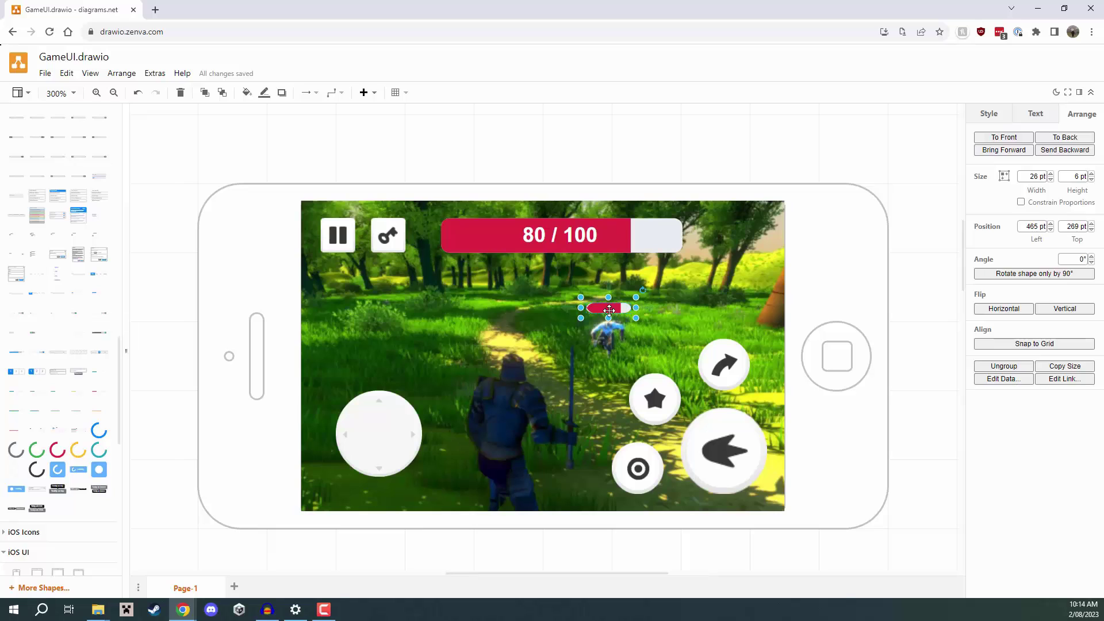
click(657, 230)
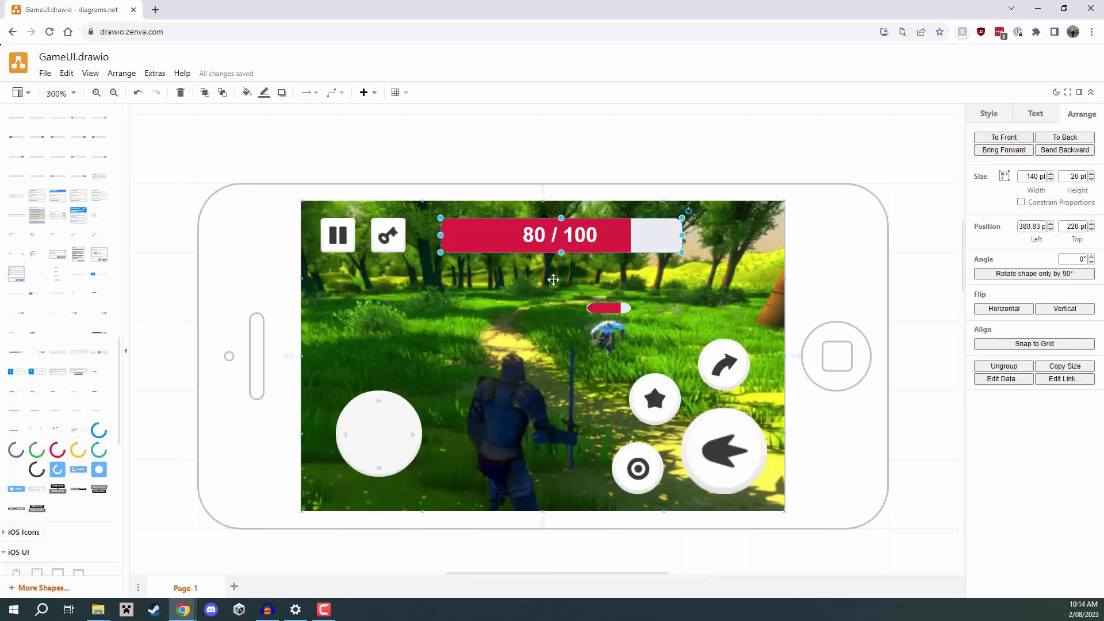
click(938, 316)
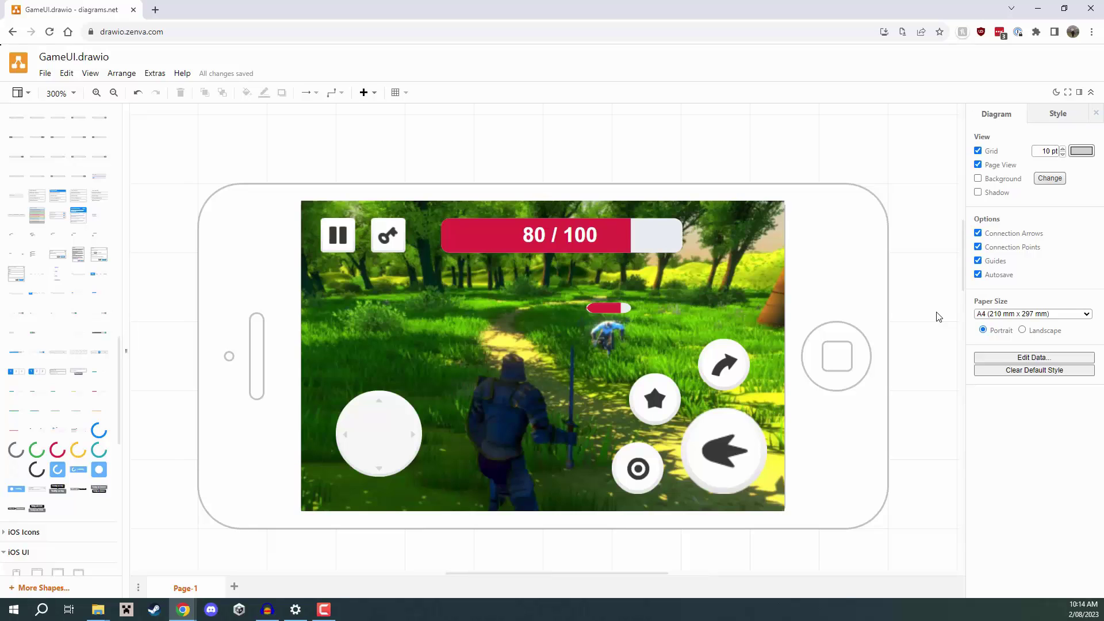
click(721, 443)
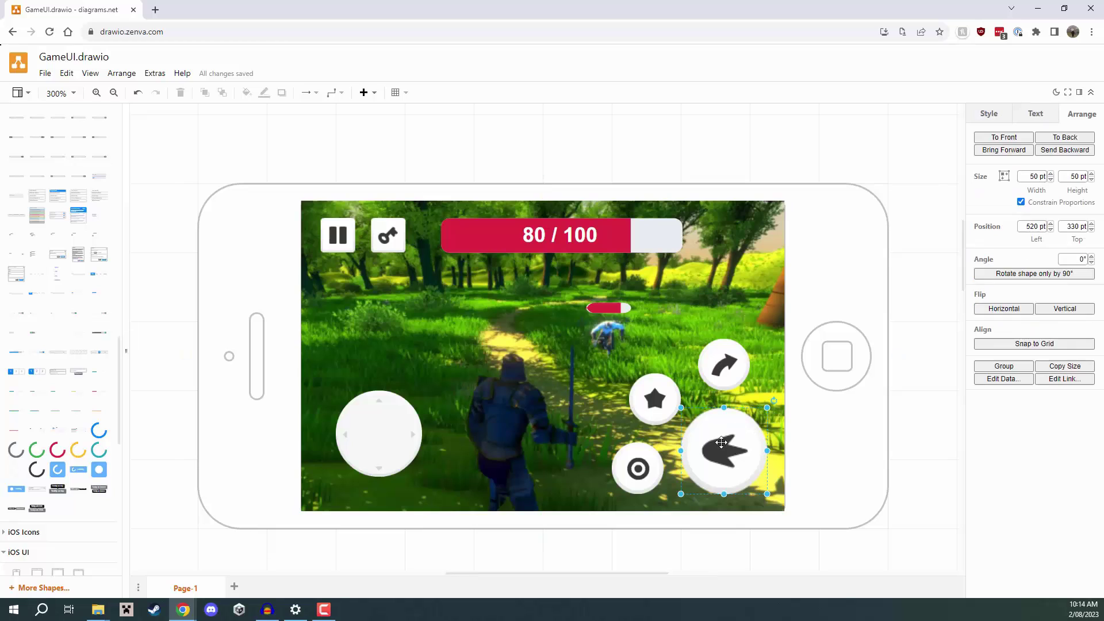
click(711, 362)
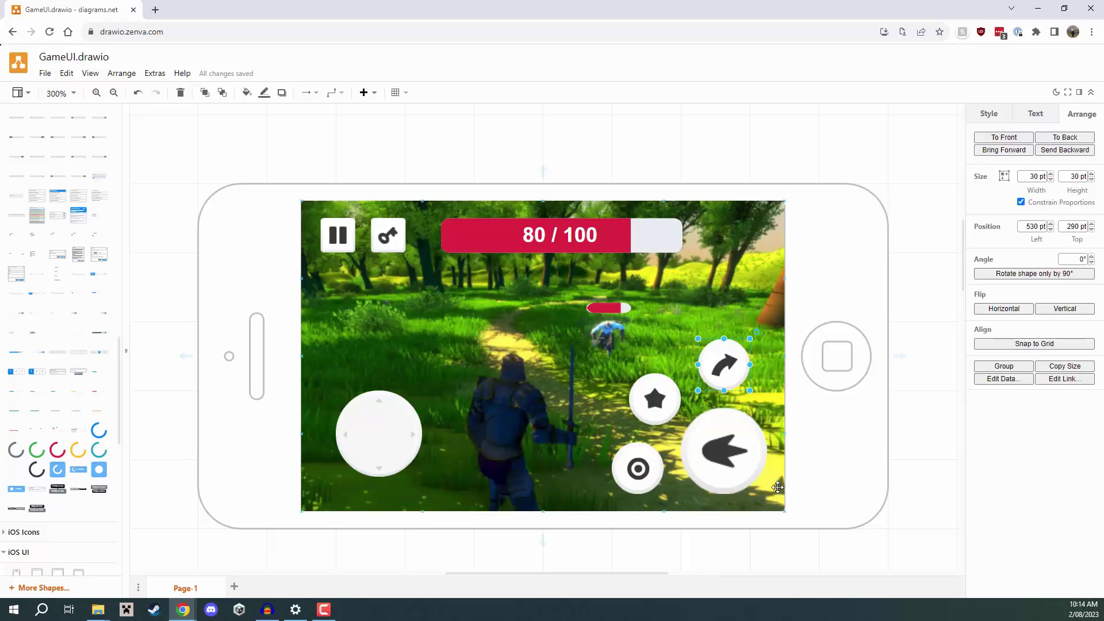
click(731, 460)
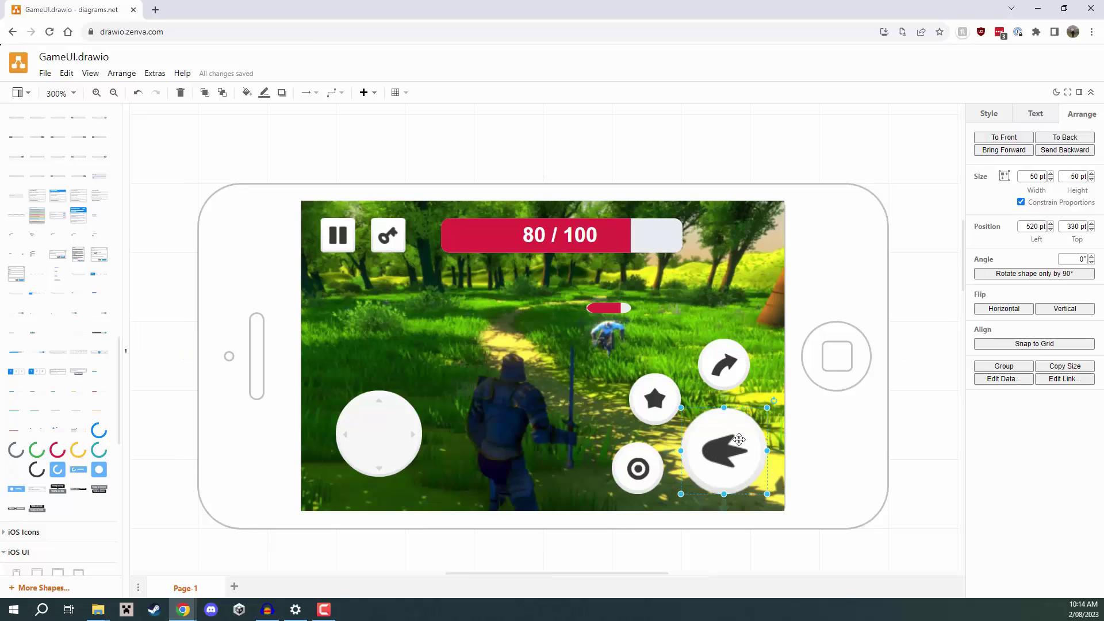
click(713, 359)
drag(714, 359, 693, 375)
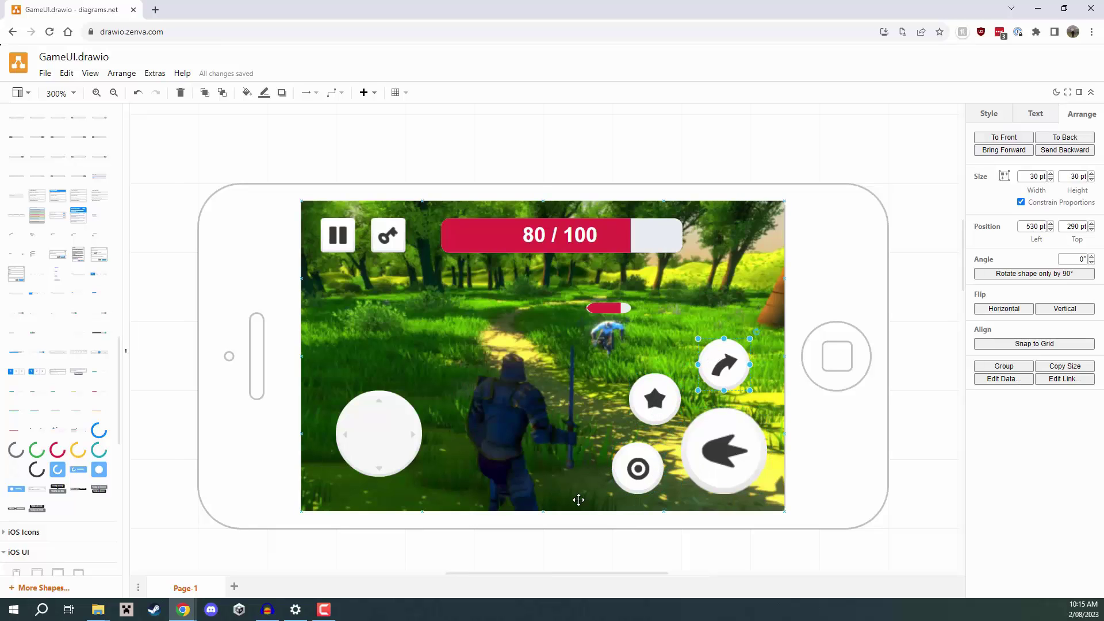